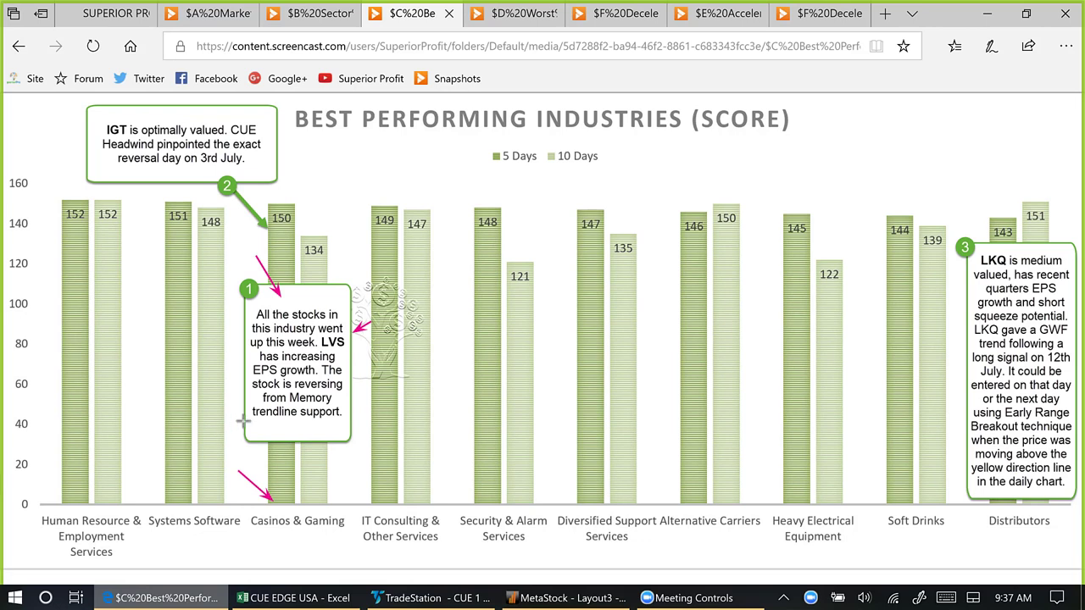
# Point out the LVS and IGT callouts and the Casinos & Gaming label with arrows on the Best Performing Industries chart
pyautogui.moveTo(220, 432); pyautogui.dragTo(243, 417)
pyautogui.moveTo(63, 116); pyautogui.dragTo(98, 129)
pyautogui.moveTo(71, 172); pyautogui.dragTo(98, 153)
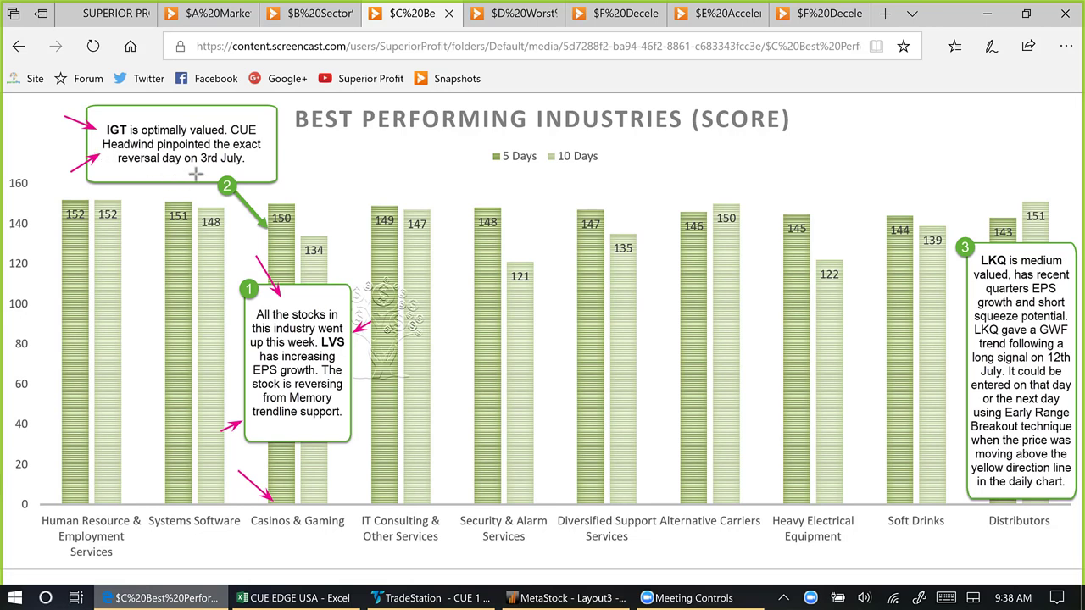
pyautogui.moveTo(173, 179); pyautogui.dragTo(209, 167)
pyautogui.moveTo(256, 548); pyautogui.dragTo(285, 528)
pyautogui.moveTo(353, 283); pyautogui.dragTo(334, 323)
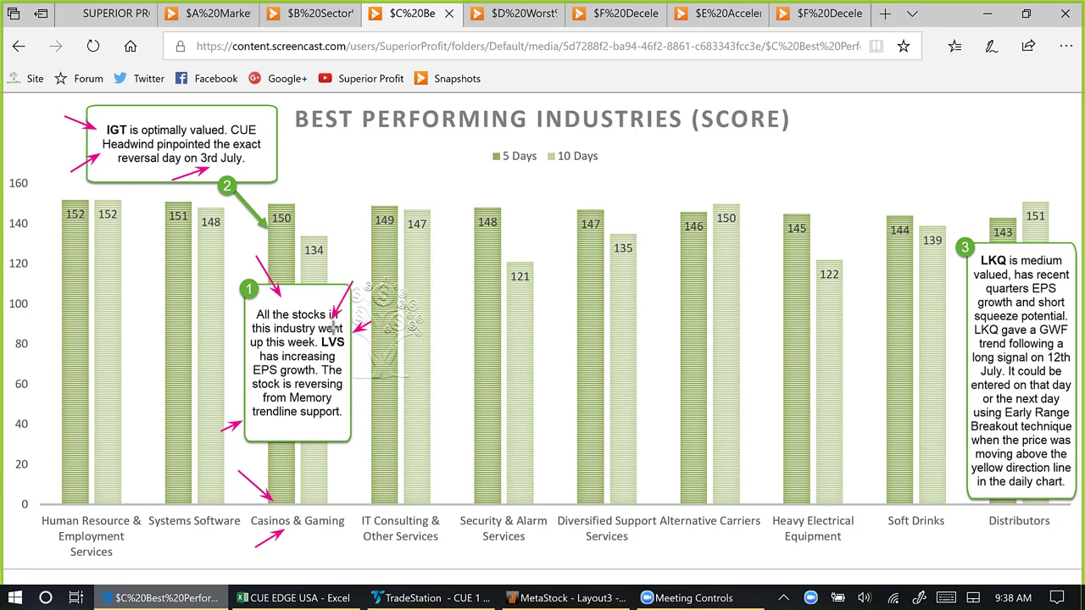
pyautogui.moveTo(98, 101); pyautogui.dragTo(109, 123)
# In the CUE EDGE USA workbook, sort the industries by highest 5D score and drill into the Casinos & Gaming stocks
pyautogui.hotkey('alt', 'Tab')
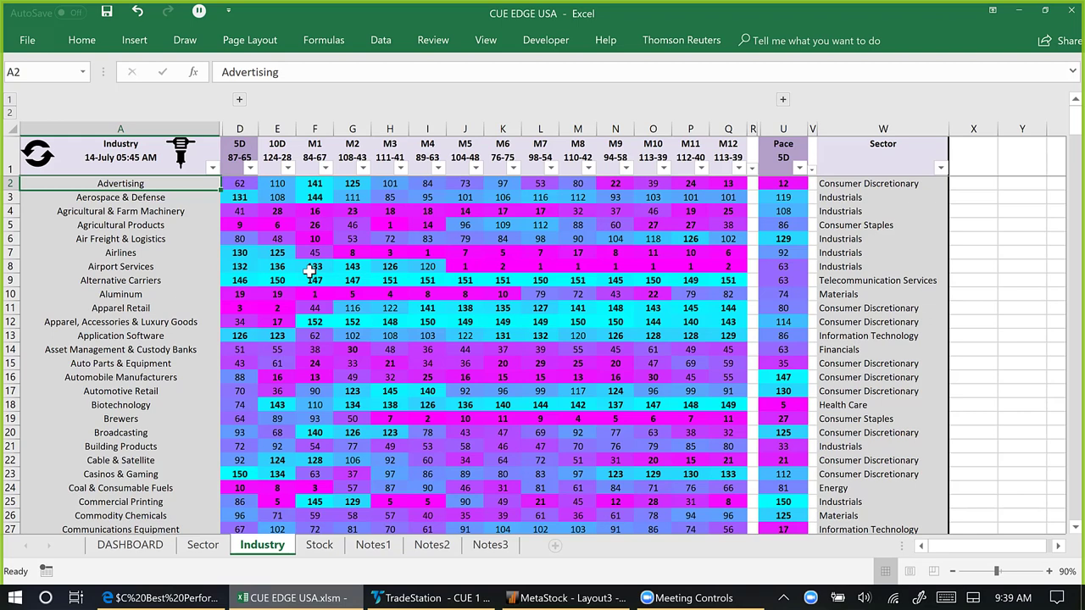
pyautogui.click(240, 157)
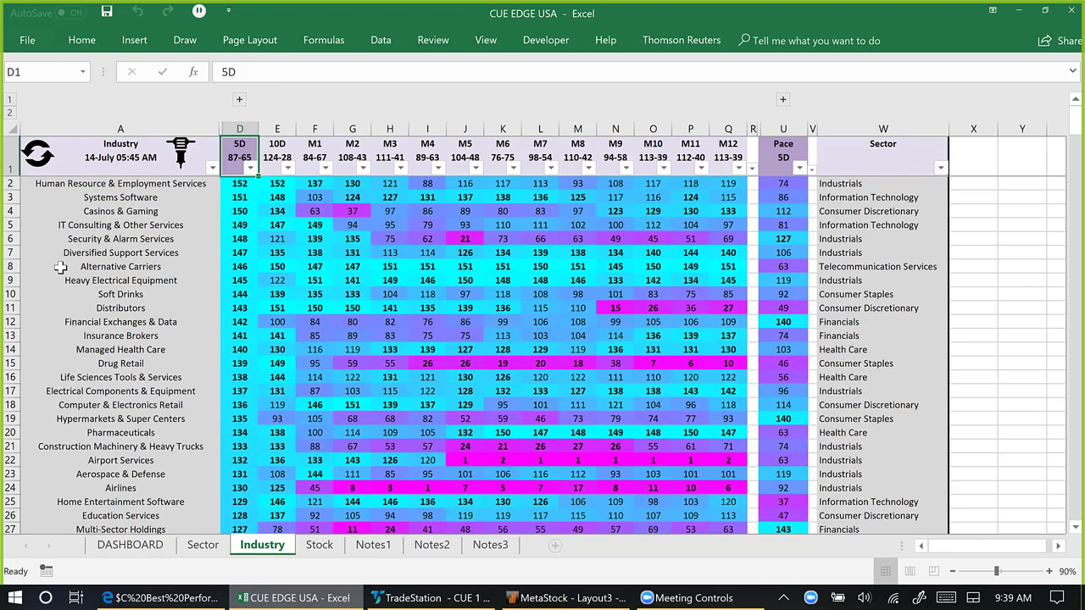
pyautogui.click(10, 211)
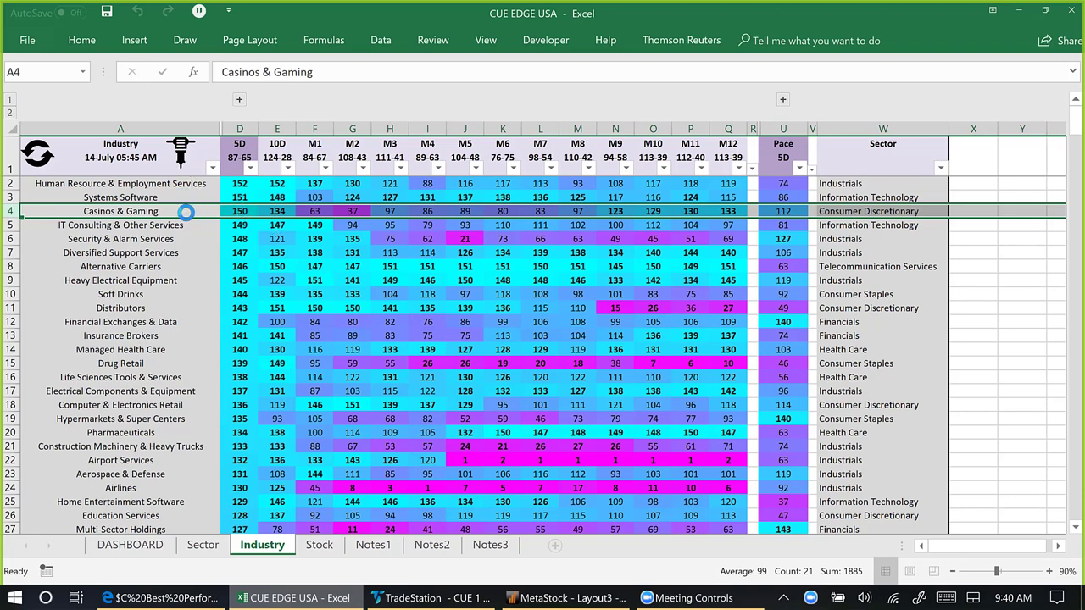
pyautogui.hotkey('ctrl', 'pagedown')
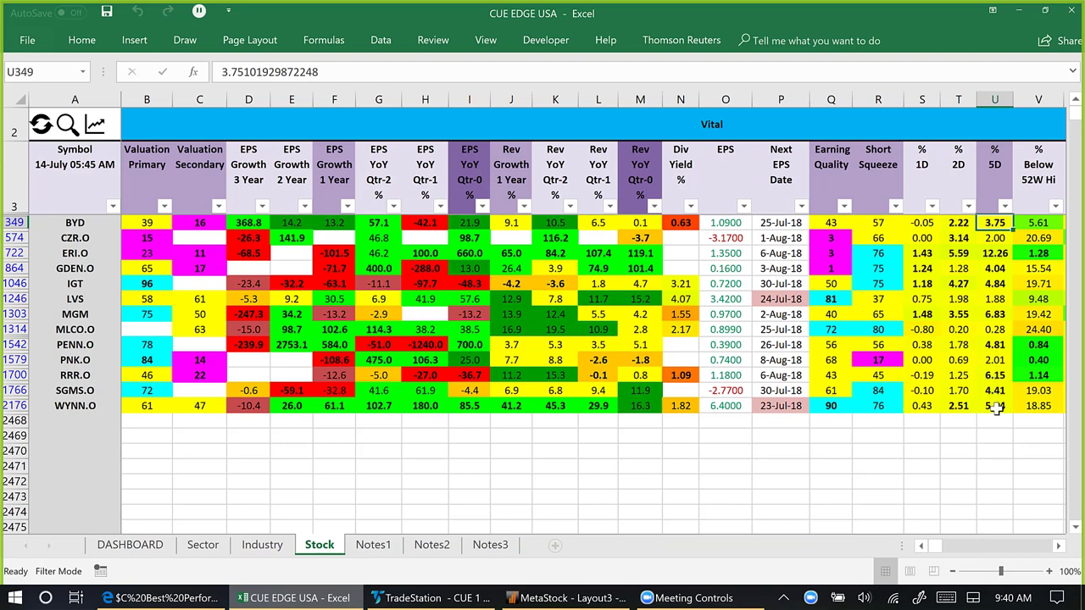
# Highlight the Casinos & Gaming stocks' 5-day % changes, followed by the LVS and IGT rows, to review their figures
pyautogui.moveTo(993, 392); pyautogui.dragTo(999, 420)
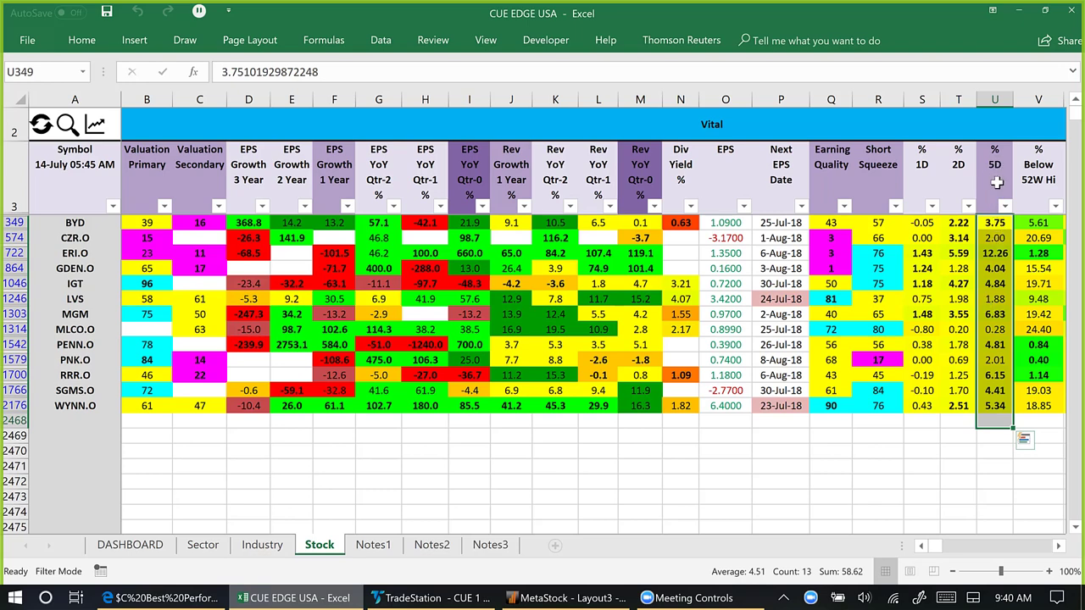
pyautogui.click(997, 420)
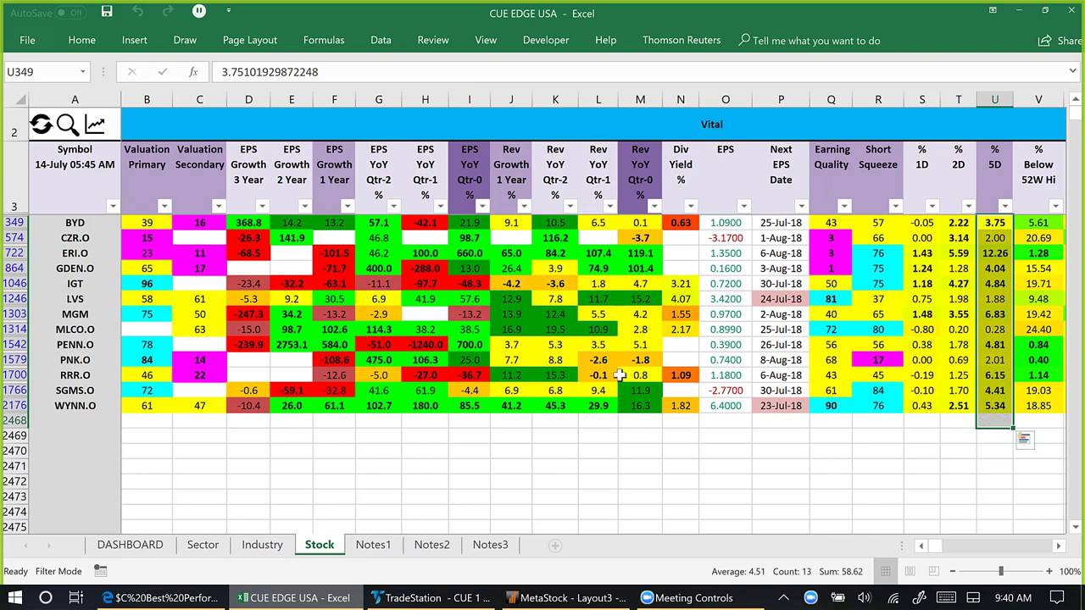
pyautogui.click(12, 298)
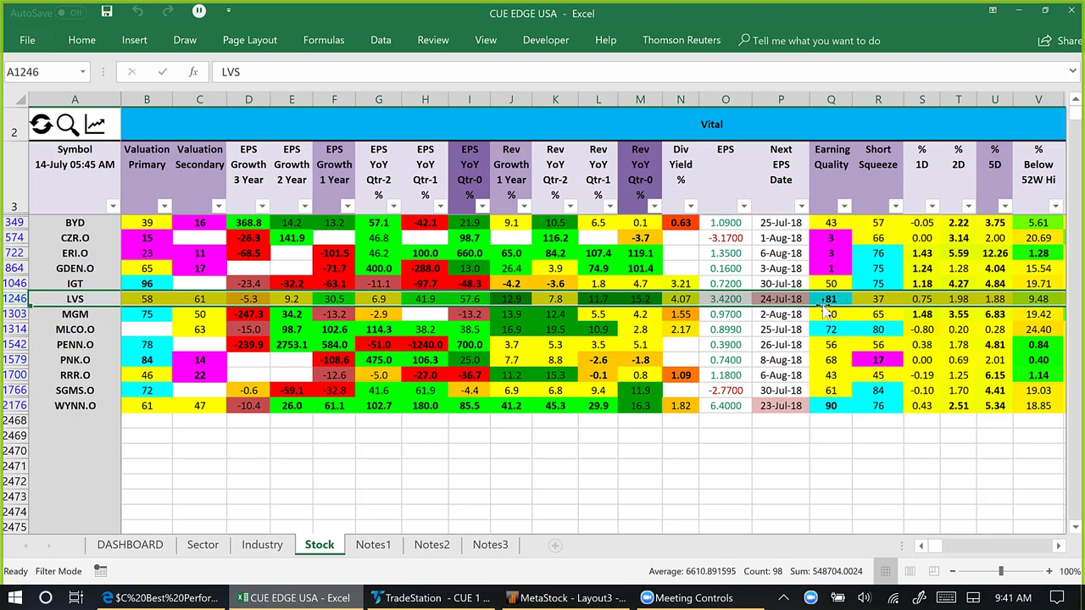
pyautogui.click(15, 283)
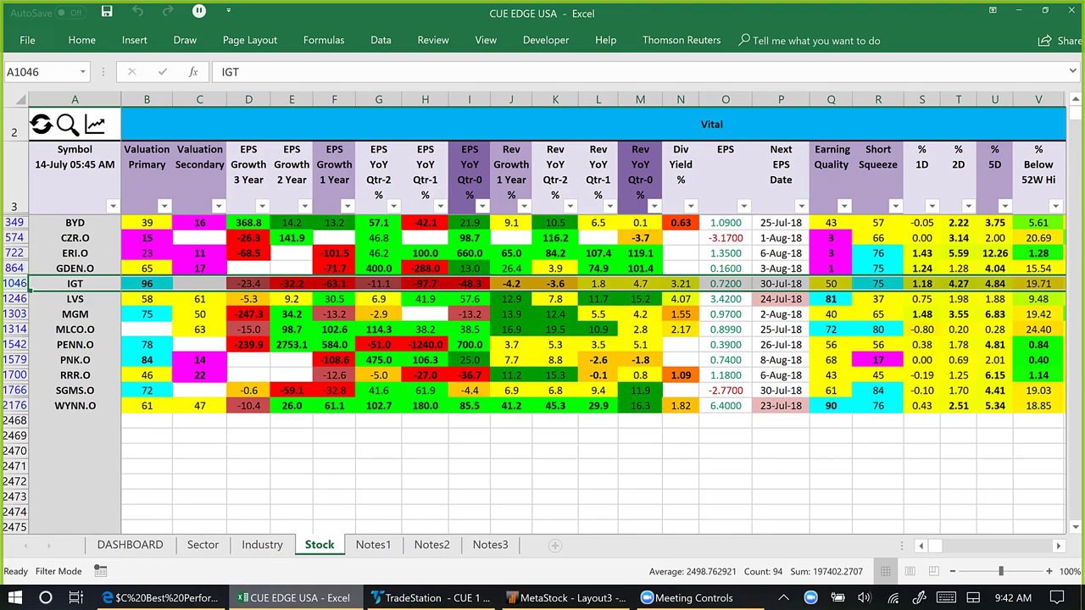
# Switch to TradeStation and mark the LVS weekly chart with arrows along the rising trendline, at the recent low and at the latest bar
pyautogui.click(417, 601)
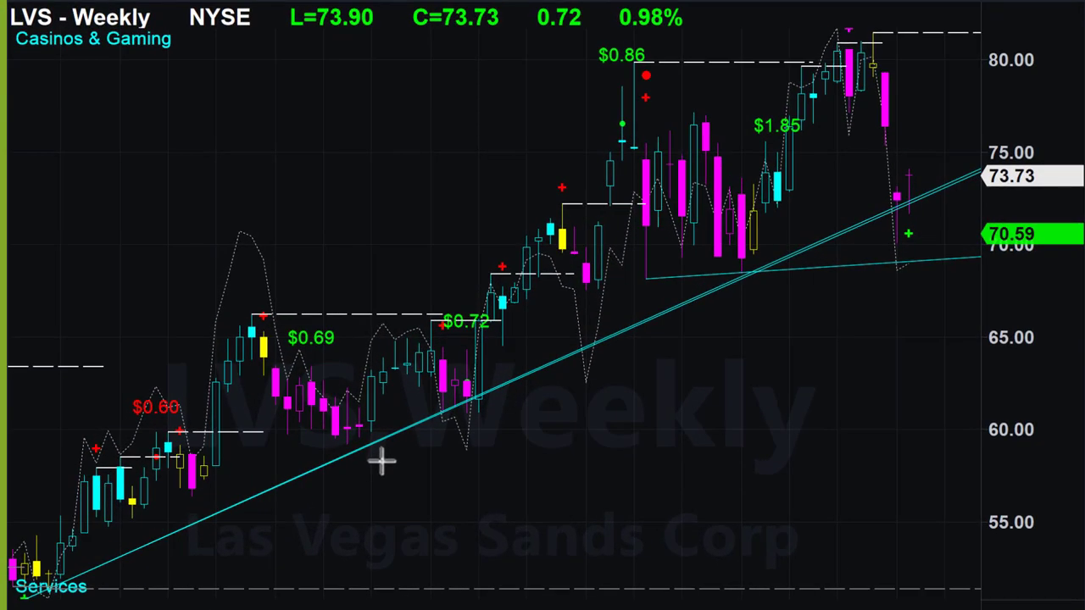
pyautogui.moveTo(382, 460)
pyautogui.mouseDown()
pyautogui.moveTo(627, 363)
pyautogui.moveTo(751, 331)
pyautogui.moveTo(885, 227)
pyautogui.mouseUp()
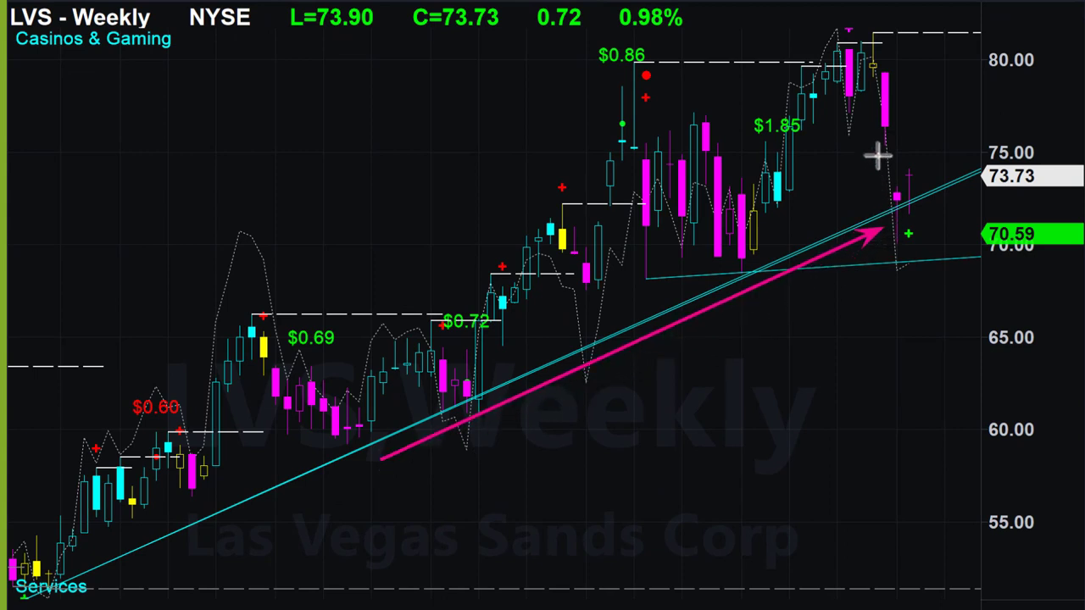
pyautogui.moveTo(868, 145); pyautogui.dragTo(883, 204)
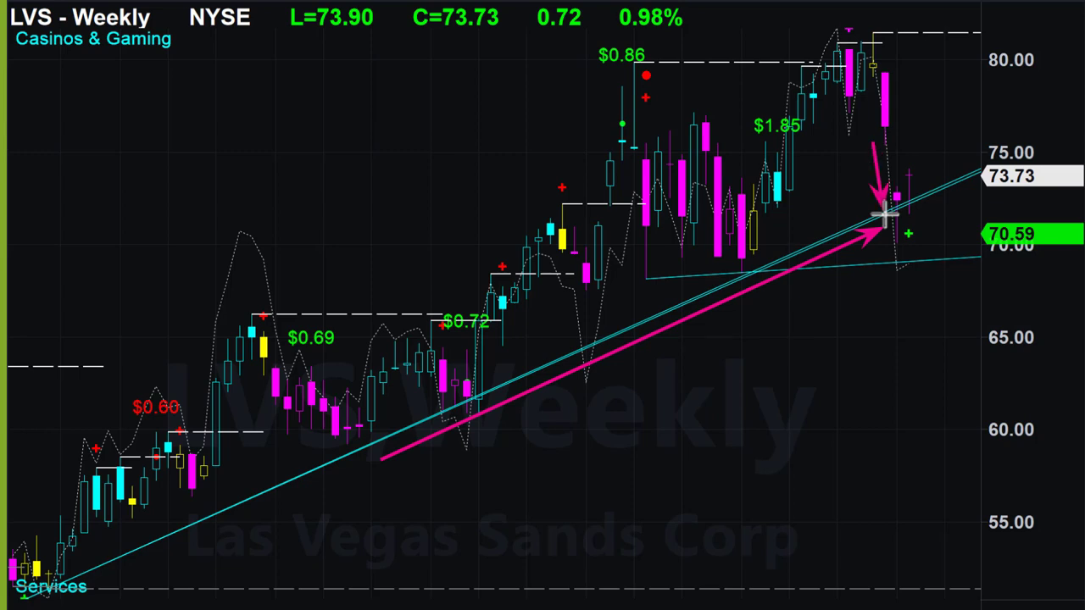
pyautogui.moveTo(821, 380); pyautogui.dragTo(850, 352)
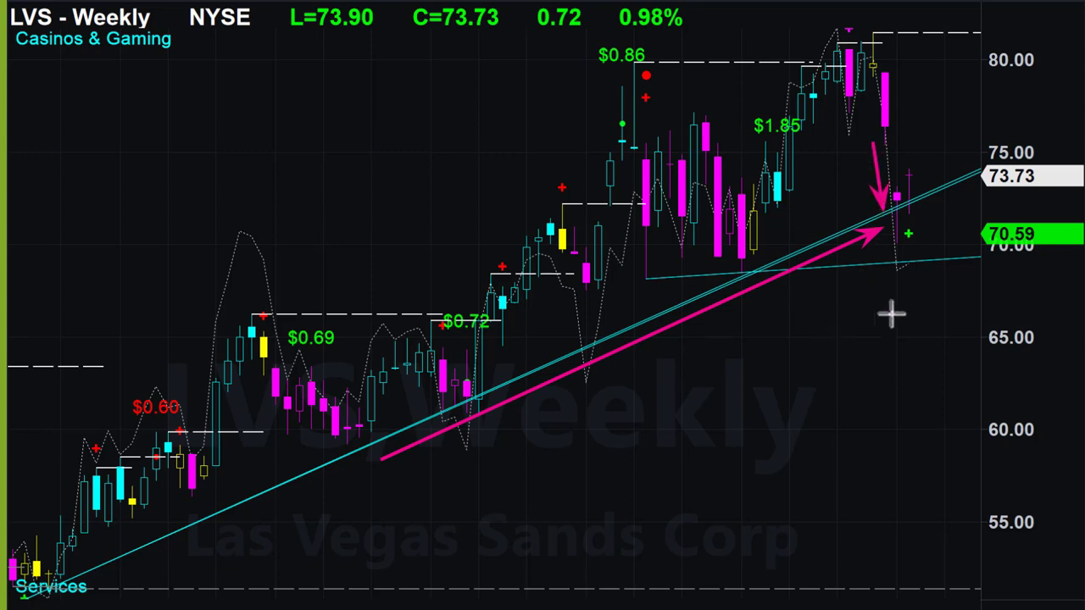
pyautogui.moveTo(913, 265); pyautogui.dragTo(898, 265)
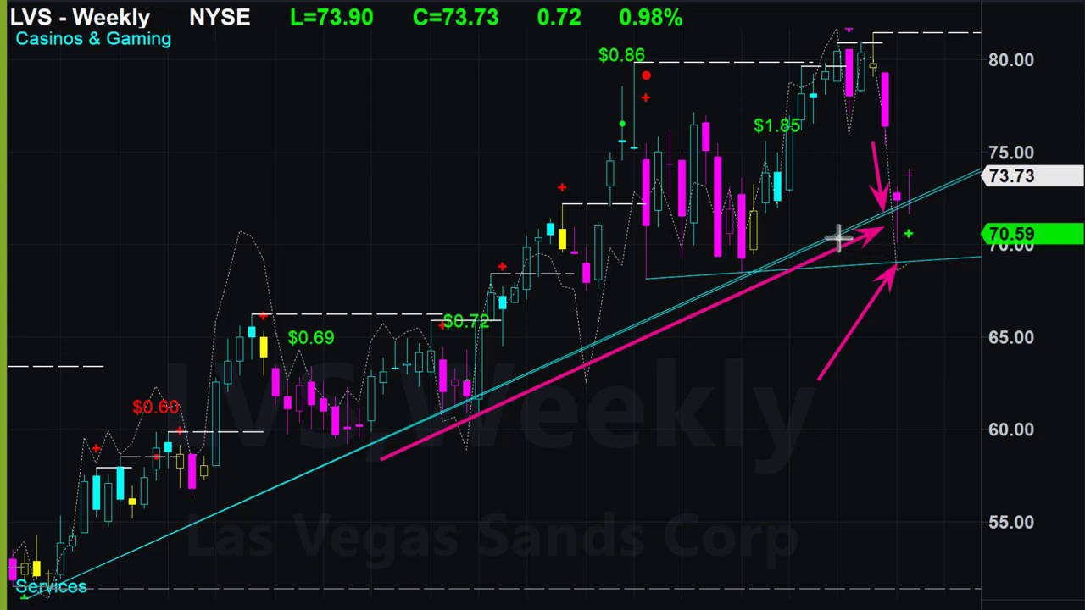
pyautogui.moveTo(848, 236); pyautogui.dragTo(867, 223)
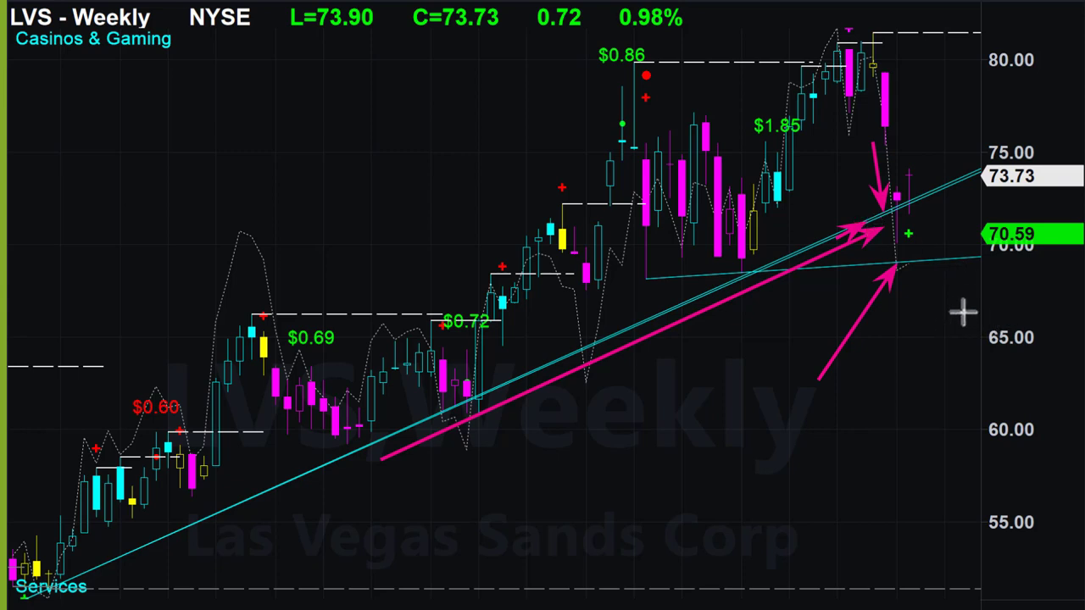
pyautogui.moveTo(973, 329); pyautogui.dragTo(904, 259)
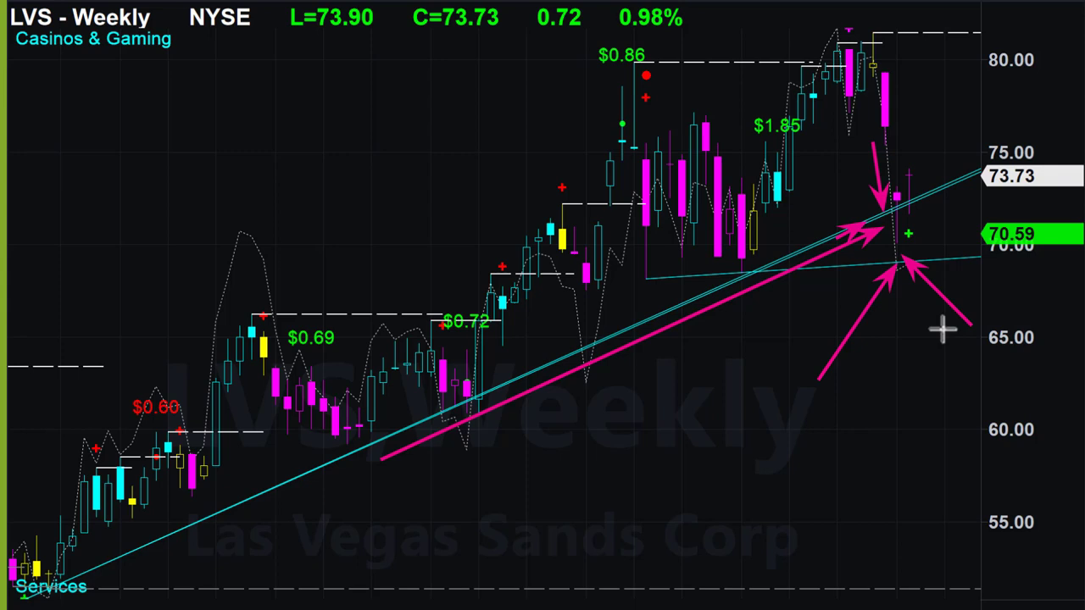
pyautogui.click(964, 97)
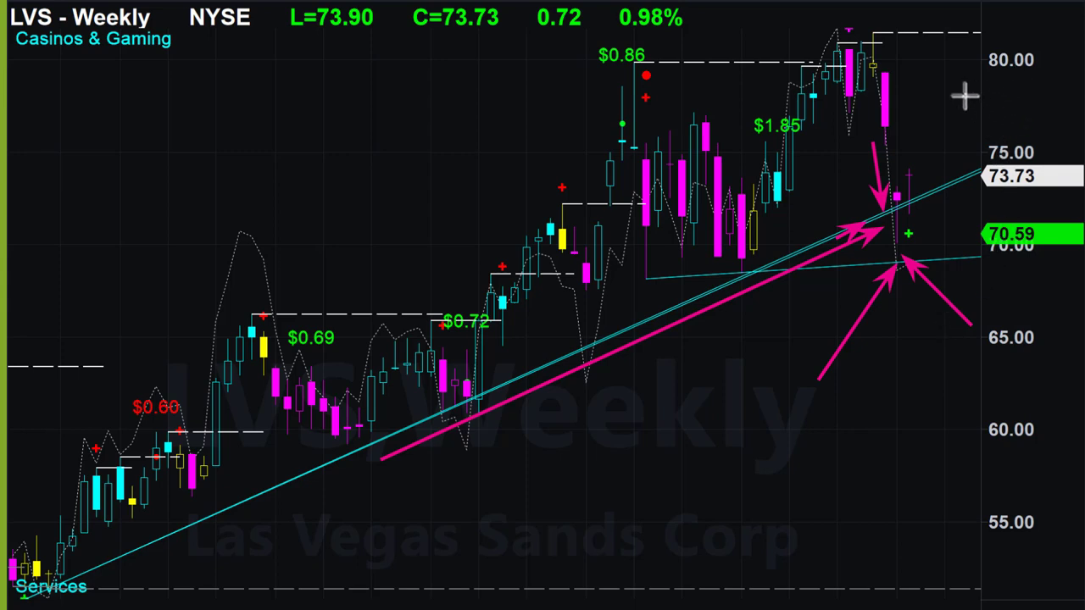
pyautogui.click(920, 155)
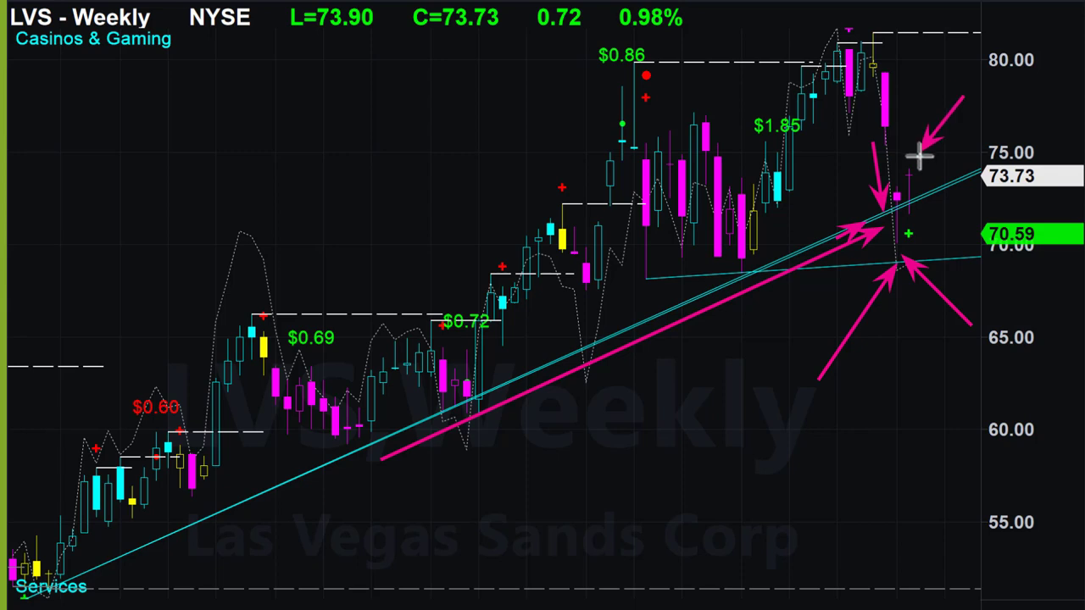
pyautogui.moveTo(921, 198); pyautogui.dragTo(986, 173)
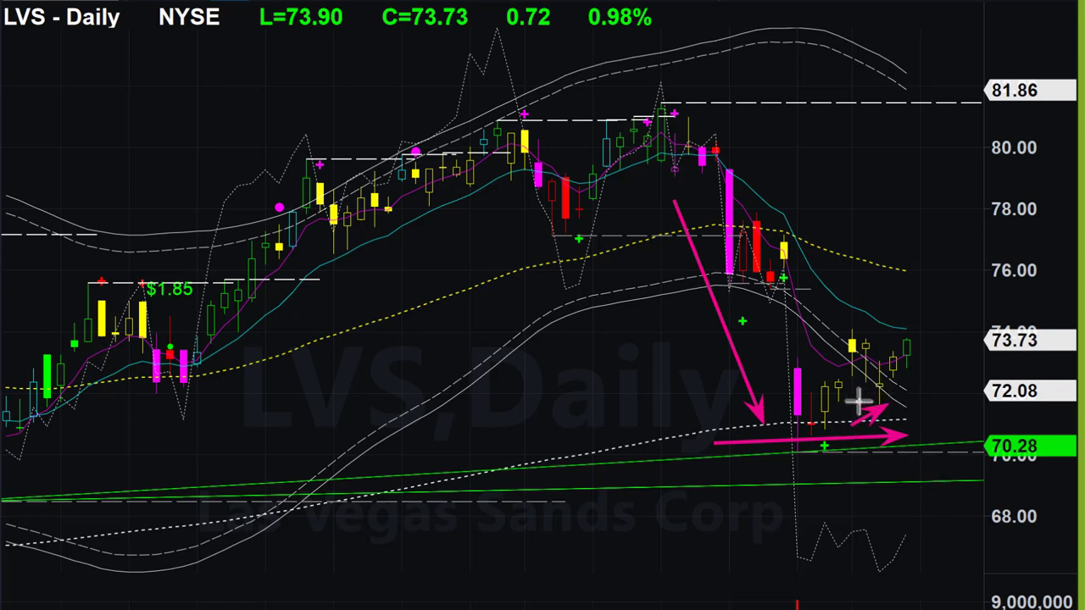
# Mark the recent consolidation and the expected upward move with arrows on the LVS daily chart
pyautogui.moveTo(830, 387); pyautogui.dragTo(858, 381)
pyautogui.moveTo(907, 431); pyautogui.dragTo(936, 360)
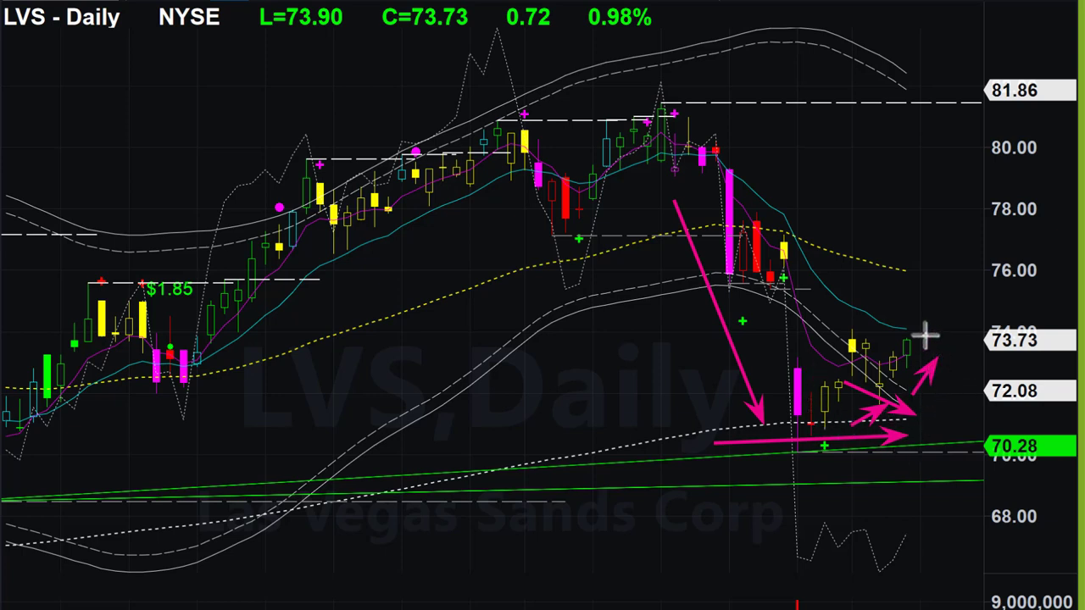
pyautogui.moveTo(921, 336); pyautogui.dragTo(963, 243)
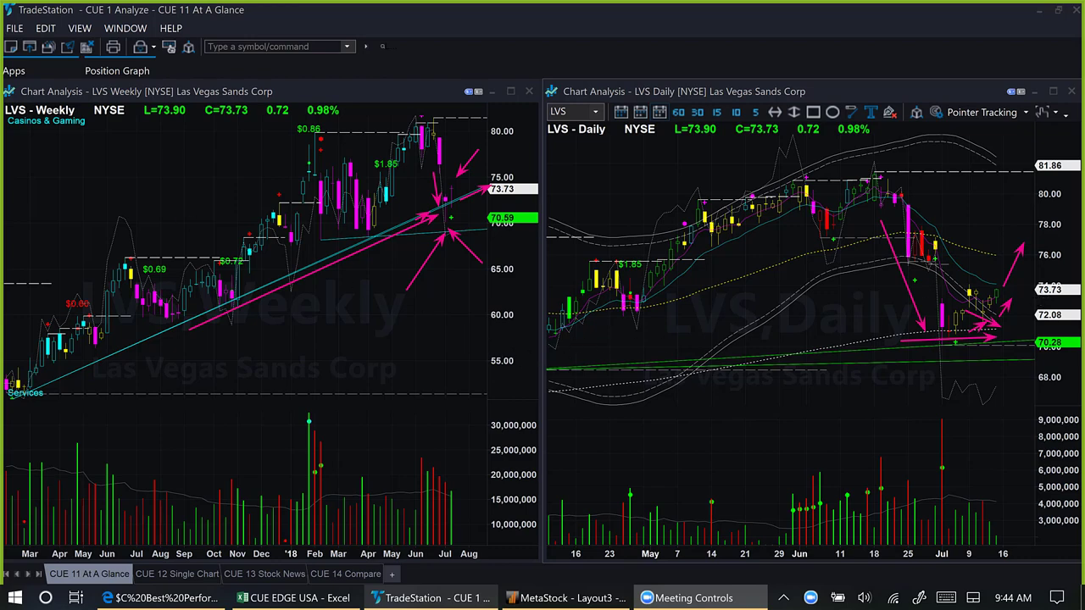
# Load the IGT charts and mark the early July reversal low and the rise from it with arrows on the daily chart
pyautogui.press('Down')
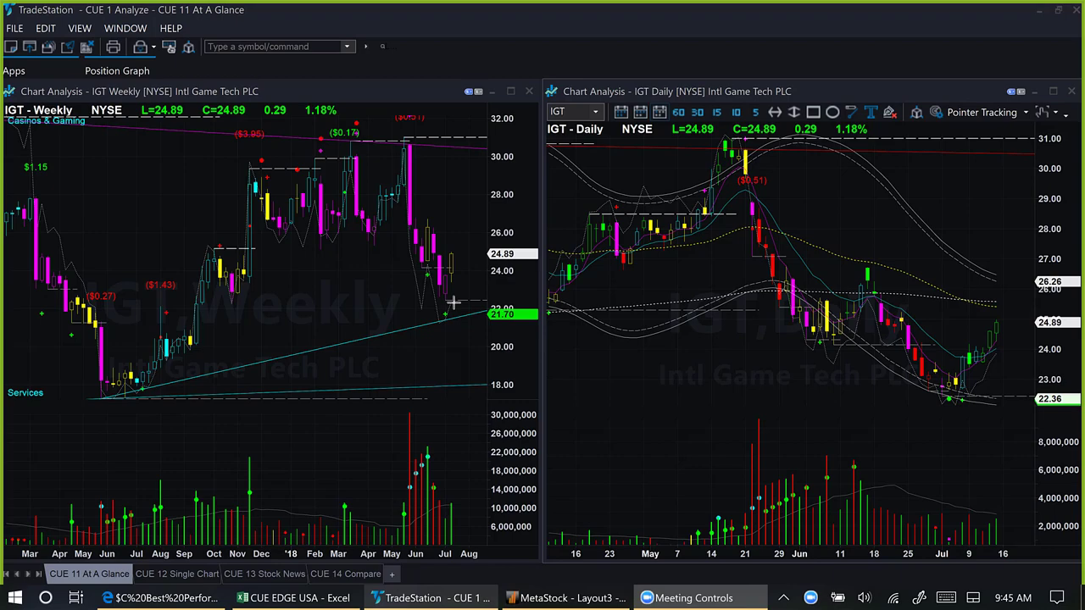
pyautogui.moveTo(467, 260); pyautogui.dragTo(468, 261)
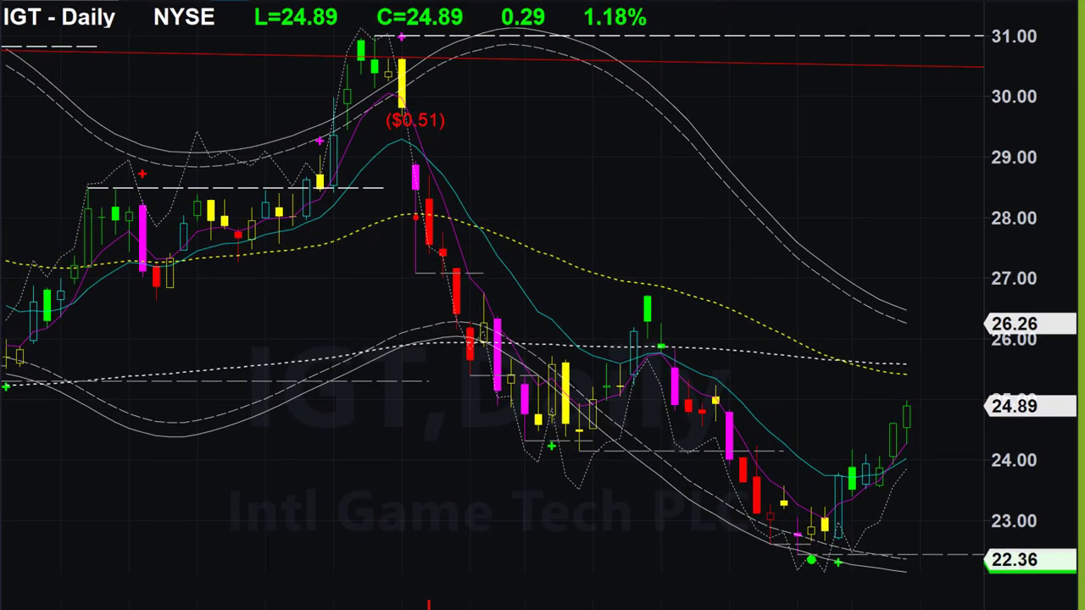
pyautogui.click(795, 583)
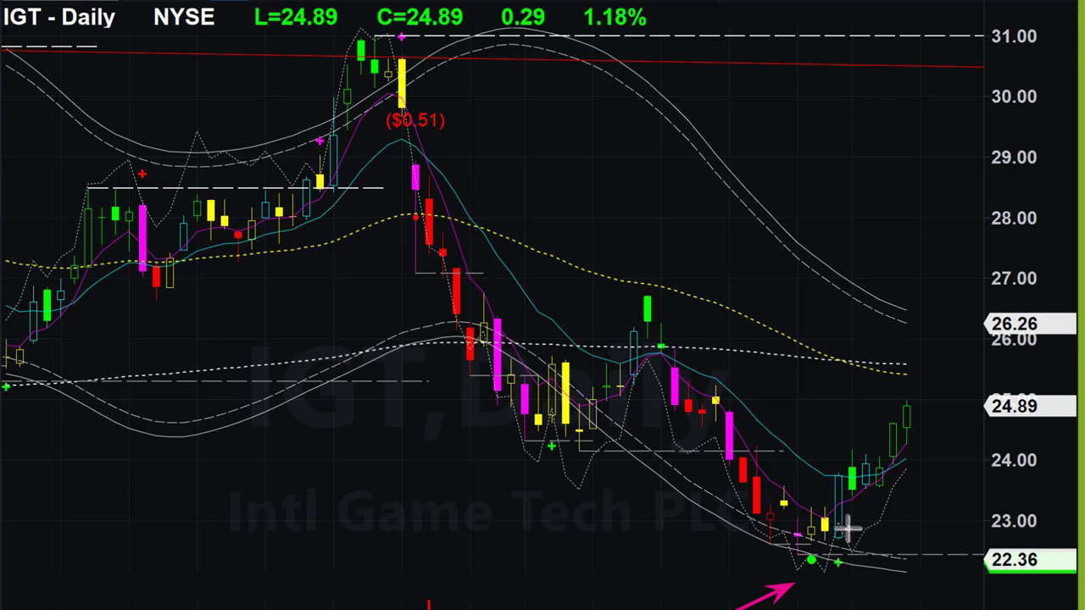
pyautogui.moveTo(831, 494); pyautogui.dragTo(873, 411)
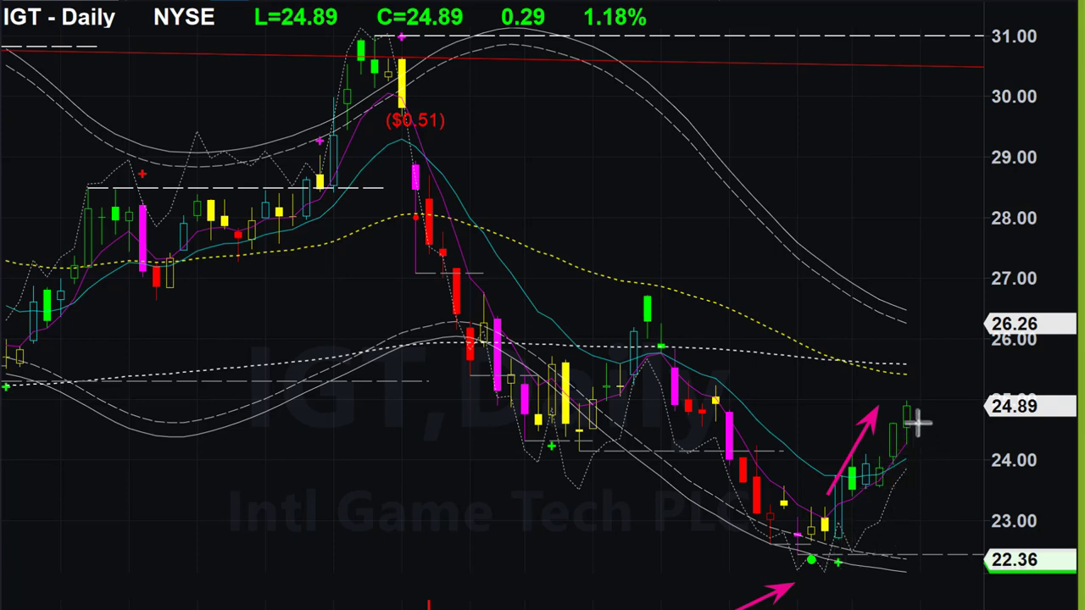
pyautogui.moveTo(914, 414)
pyautogui.mouseDown()
pyautogui.moveTo(961, 498)
pyautogui.moveTo(996, 405)
pyautogui.mouseUp()
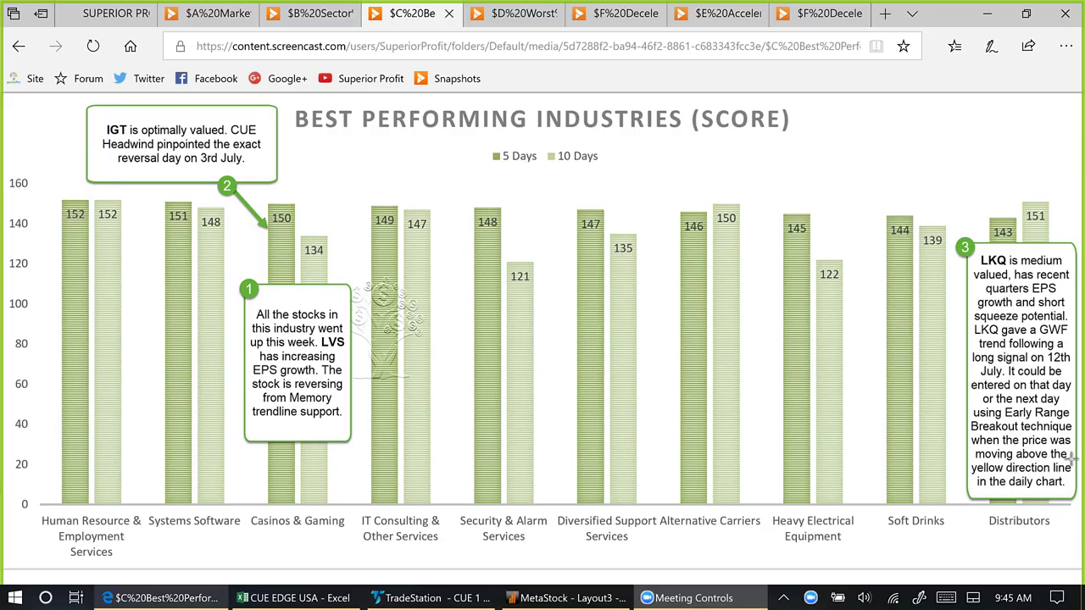
# Switch to the Best Performing Industries chart in the browser and point arrows at the Distributors label and the LKQ callout
pyautogui.moveTo(934, 561); pyautogui.dragTo(974, 527)
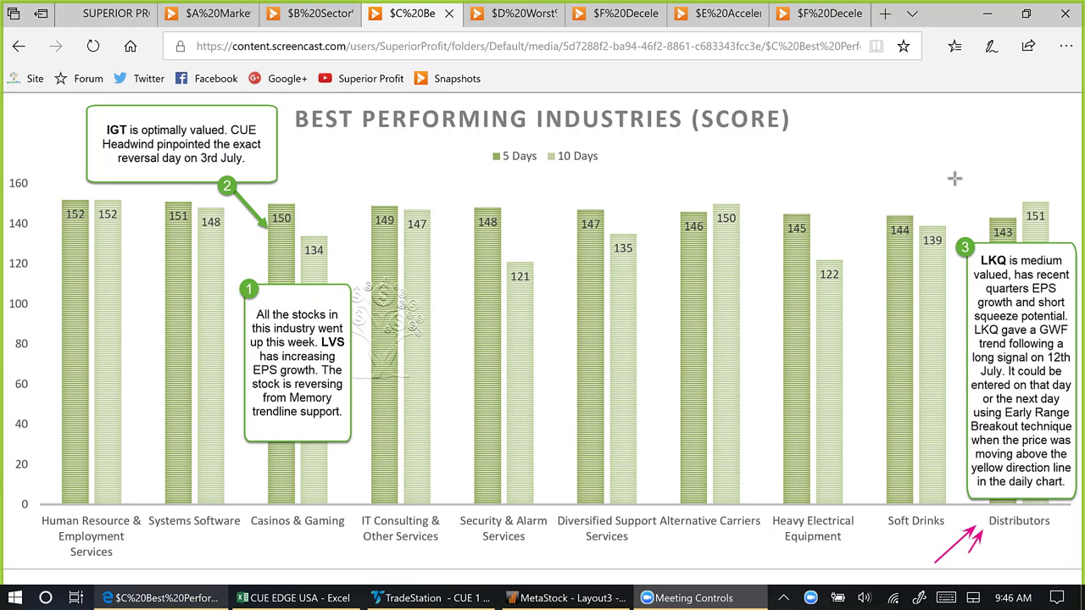
pyautogui.moveTo(954, 179); pyautogui.dragTo(987, 242)
pyautogui.moveTo(942, 307); pyautogui.dragTo(956, 289)
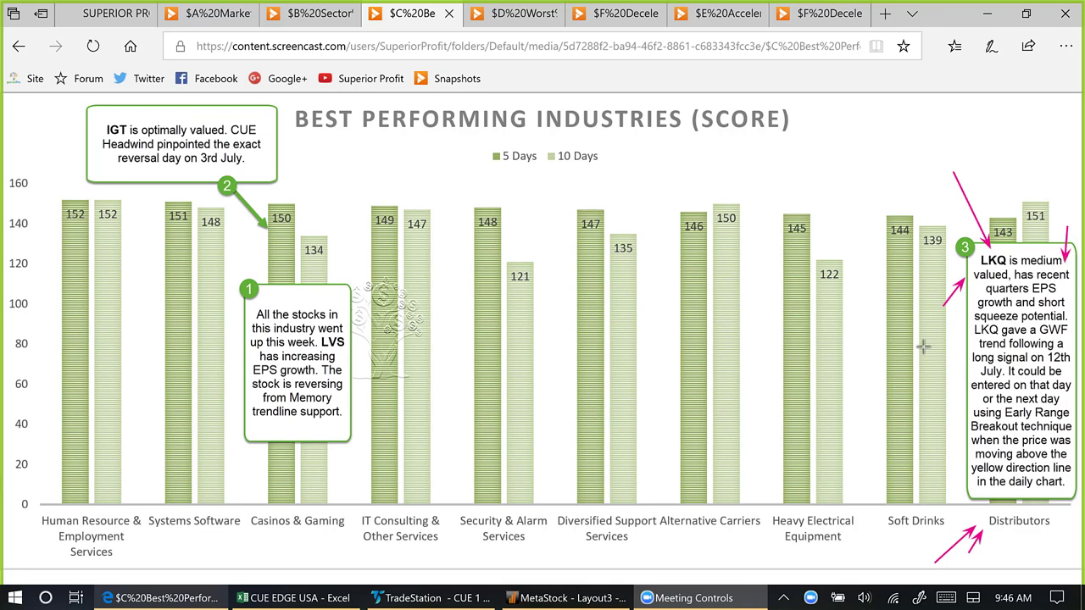
pyautogui.moveTo(905, 342); pyautogui.dragTo(956, 322)
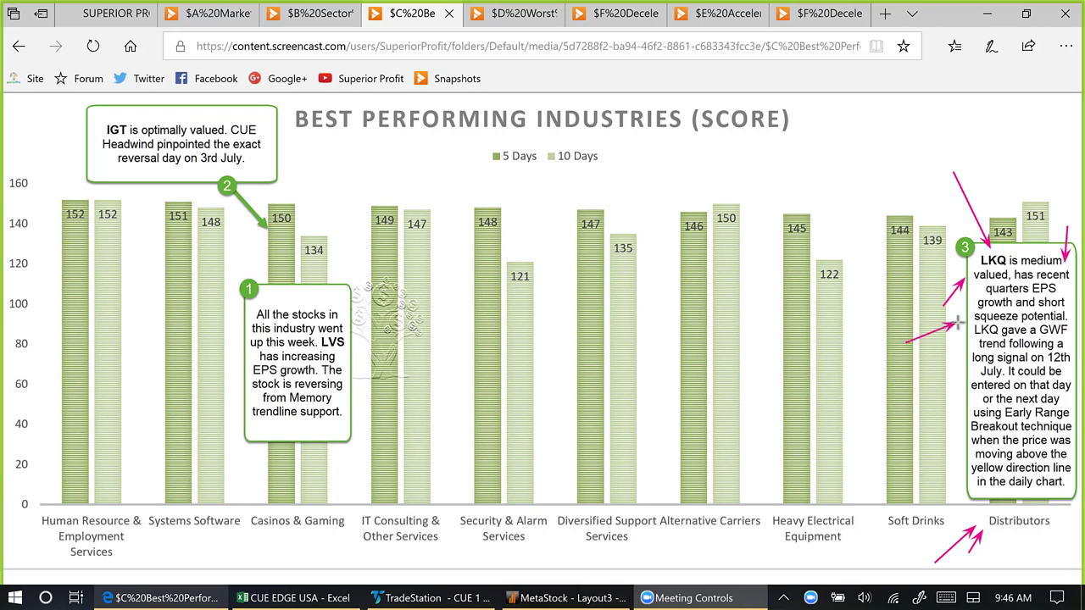
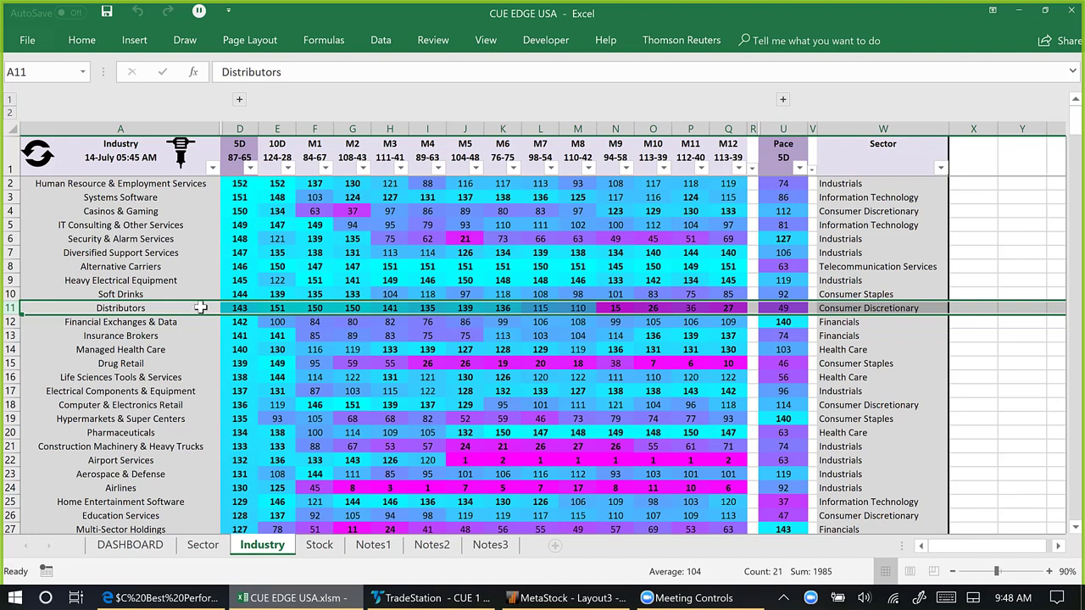
# Drill from the workbook's Distributors industry row into its list of stocks
pyautogui.click(179, 153)
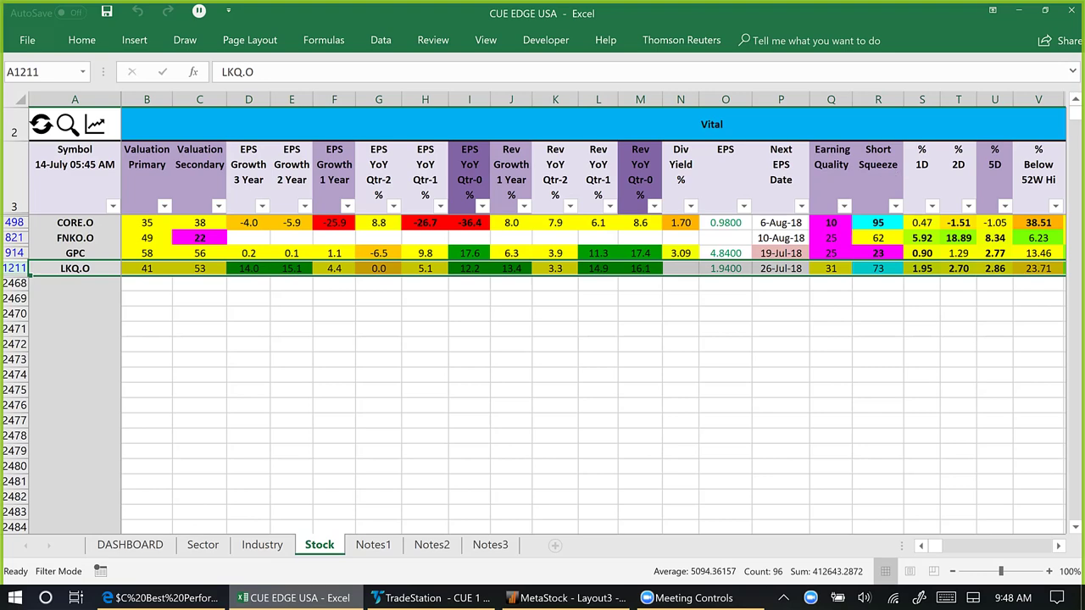
# Switch to TradeStation and mark the latest rebound and most recent bar with arrows on the LKQ weekly chart
pyautogui.hotkey('alt', 'Tab')
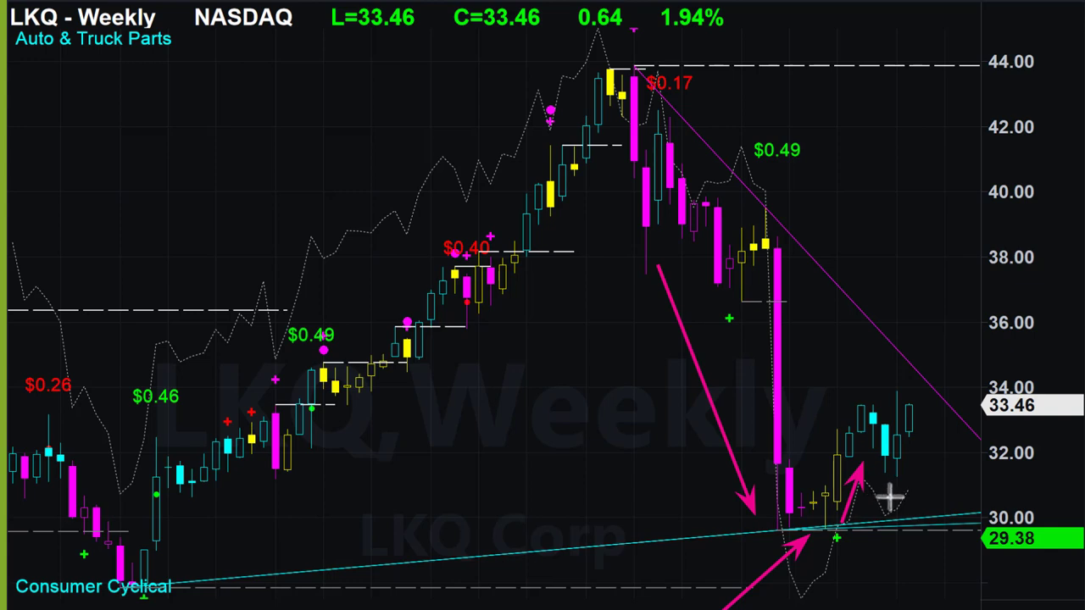
pyautogui.moveTo(884, 499); pyautogui.dragTo(934, 452)
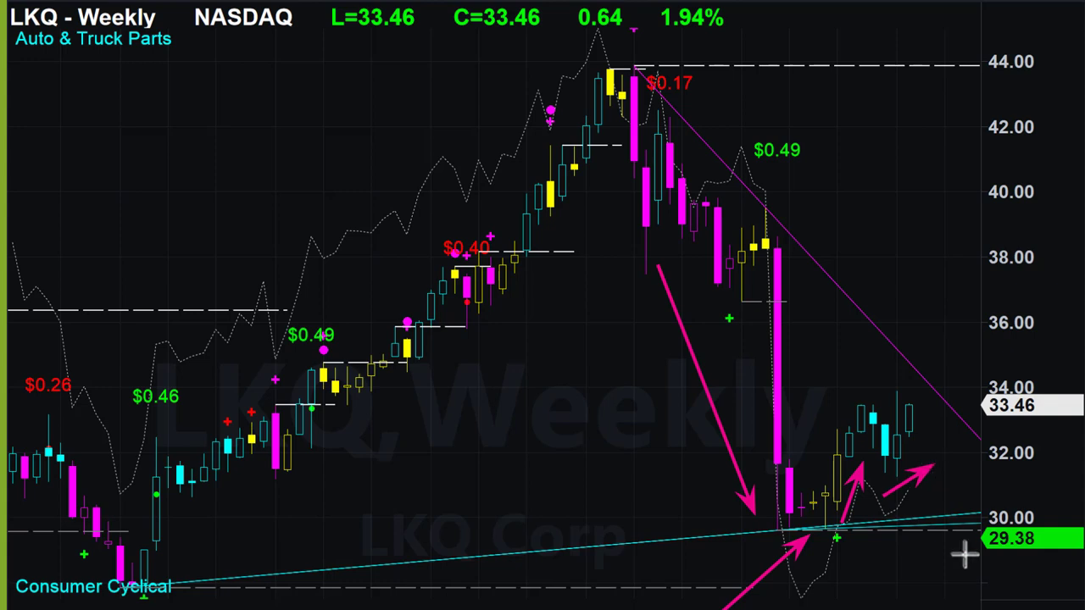
pyautogui.moveTo(960, 320); pyautogui.dragTo(930, 395)
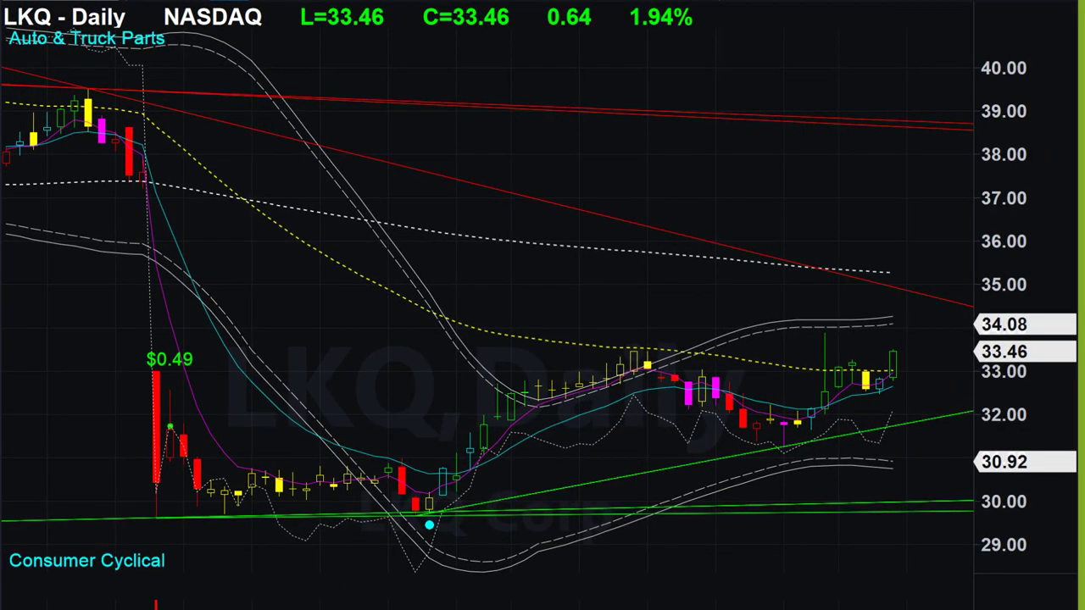
# Mark the reversal low near 30, the rise from it, the following pullback and its low with arrows on the LKQ daily chart
pyautogui.moveTo(299, 607)
pyautogui.mouseDown()
pyautogui.moveTo(346, 565)
pyautogui.moveTo(421, 540)
pyautogui.mouseUp()
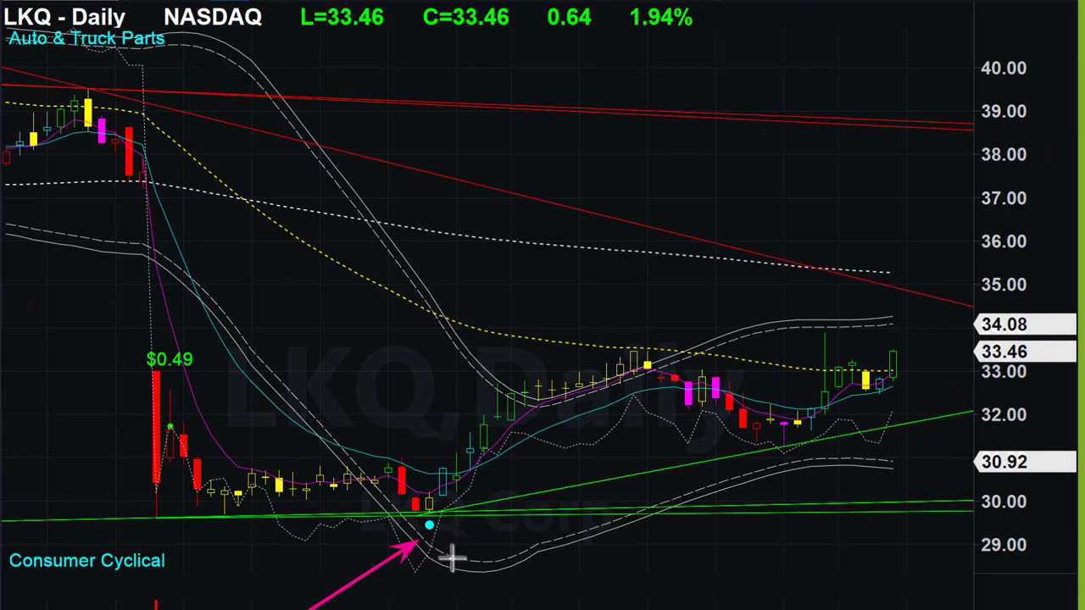
pyautogui.moveTo(455, 490); pyautogui.dragTo(541, 398)
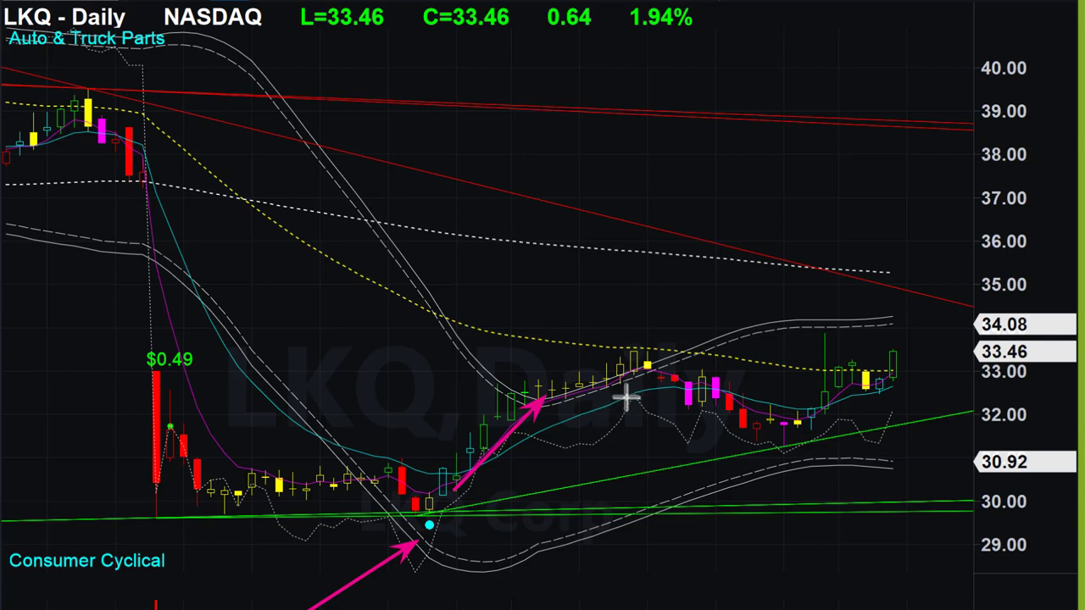
pyautogui.moveTo(658, 412); pyautogui.dragTo(635, 397)
pyautogui.moveTo(776, 496); pyautogui.dragTo(778, 462)
pyautogui.moveTo(757, 598); pyautogui.dragTo(804, 448)
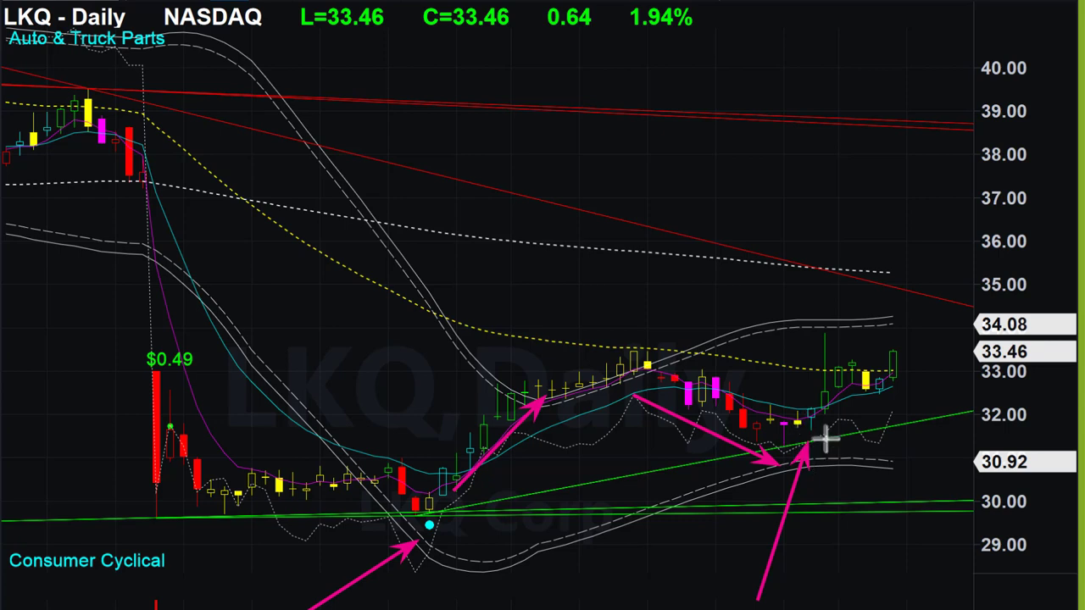
# Draw level arrows near 32, 31 and 34 on the LKQ daily chart and point at the tall spike bar and the recent dip
pyautogui.moveTo(812, 411); pyautogui.dragTo(930, 412)
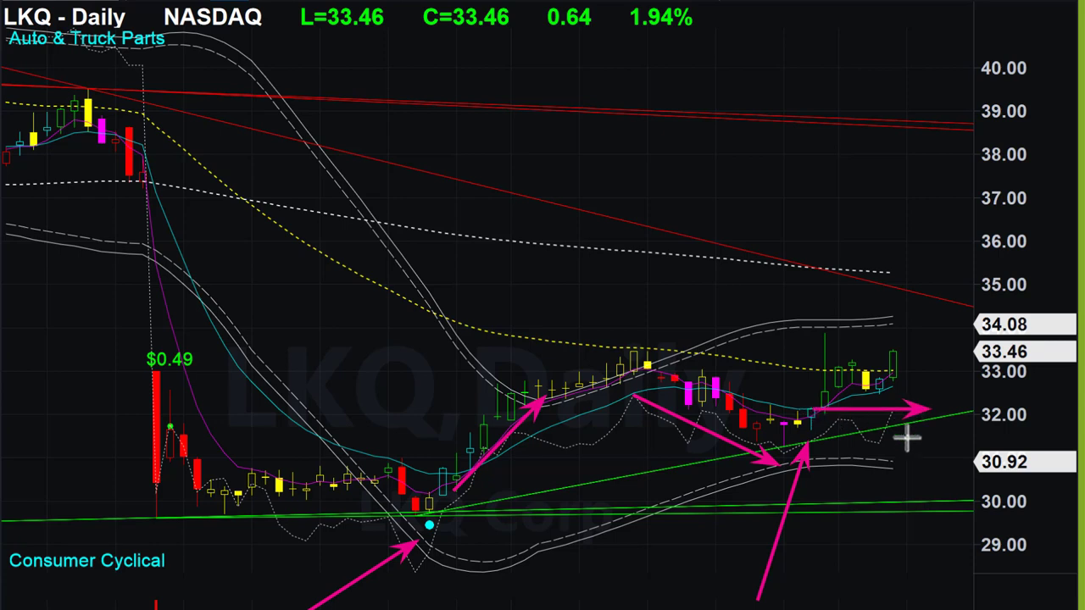
pyautogui.moveTo(802, 457); pyautogui.dragTo(927, 458)
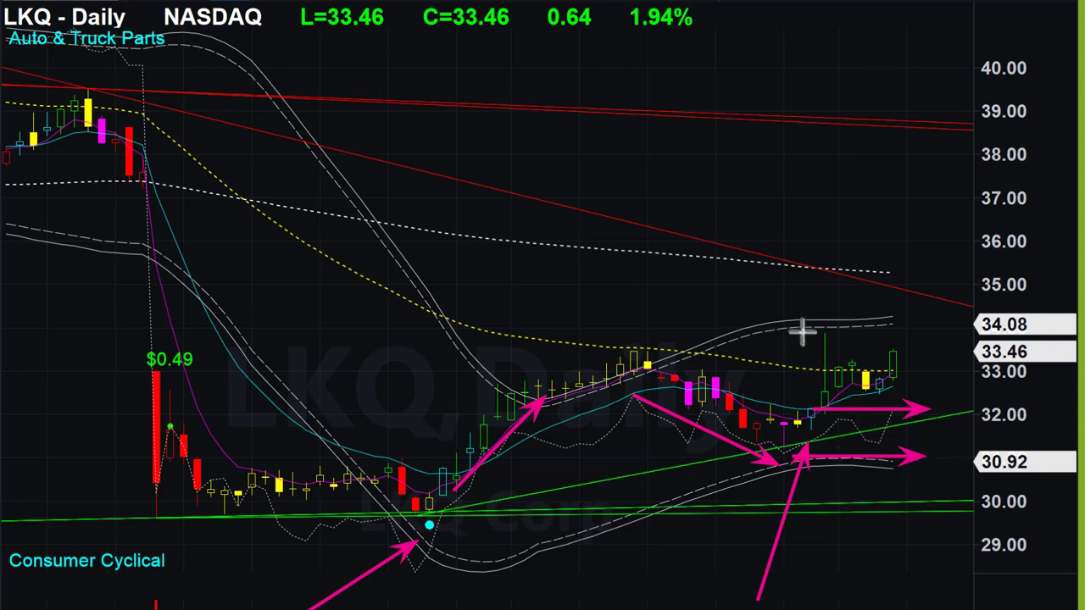
pyautogui.moveTo(797, 325); pyautogui.dragTo(912, 323)
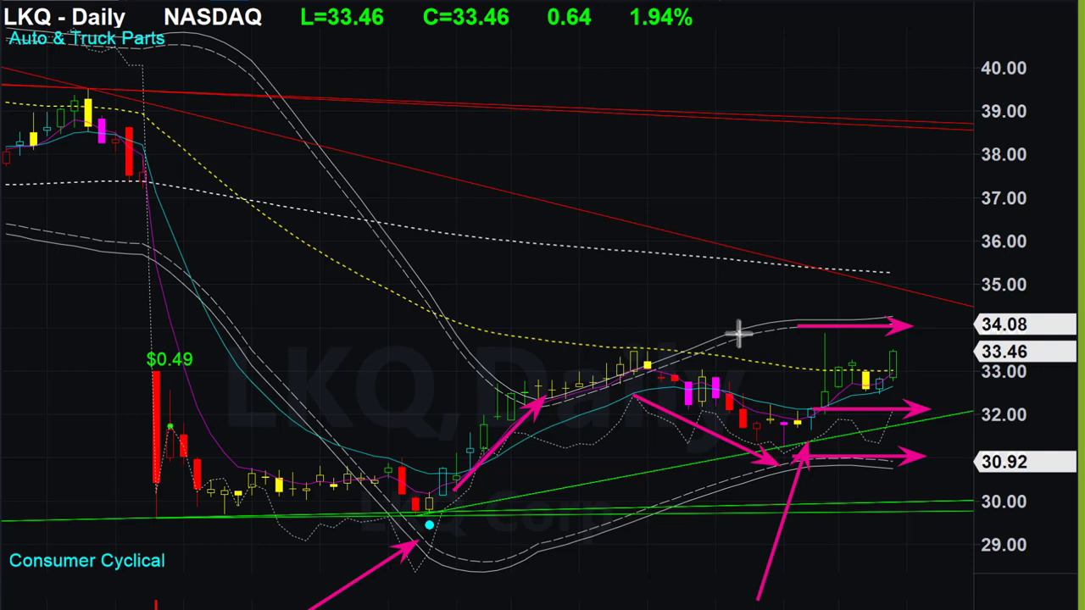
pyautogui.moveTo(706, 317)
pyautogui.mouseDown()
pyautogui.moveTo(819, 351)
pyautogui.moveTo(811, 345)
pyautogui.mouseUp()
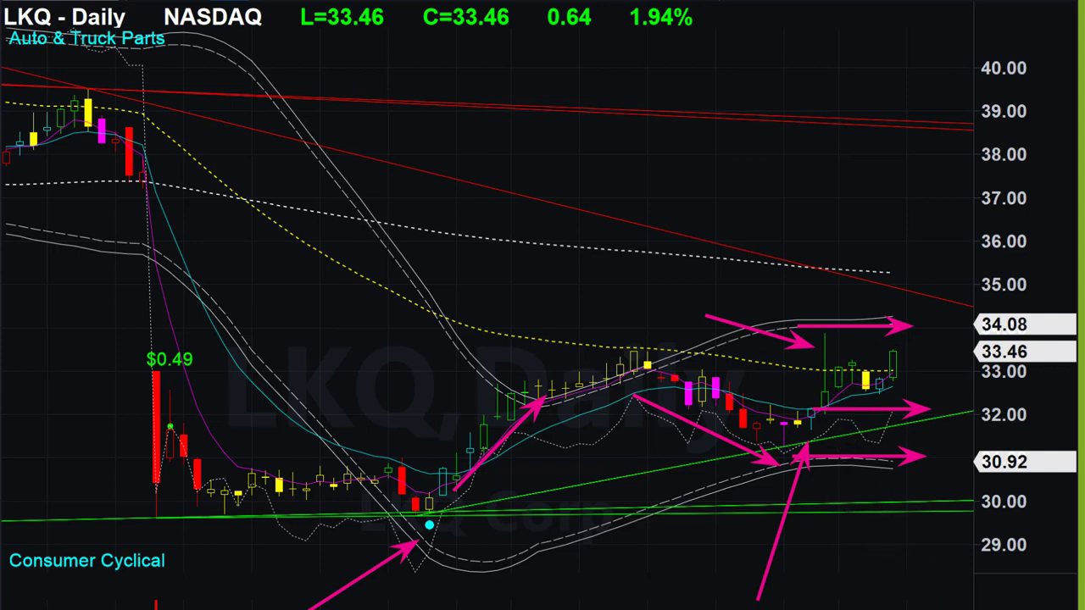
pyautogui.moveTo(847, 597); pyautogui.dragTo(866, 417)
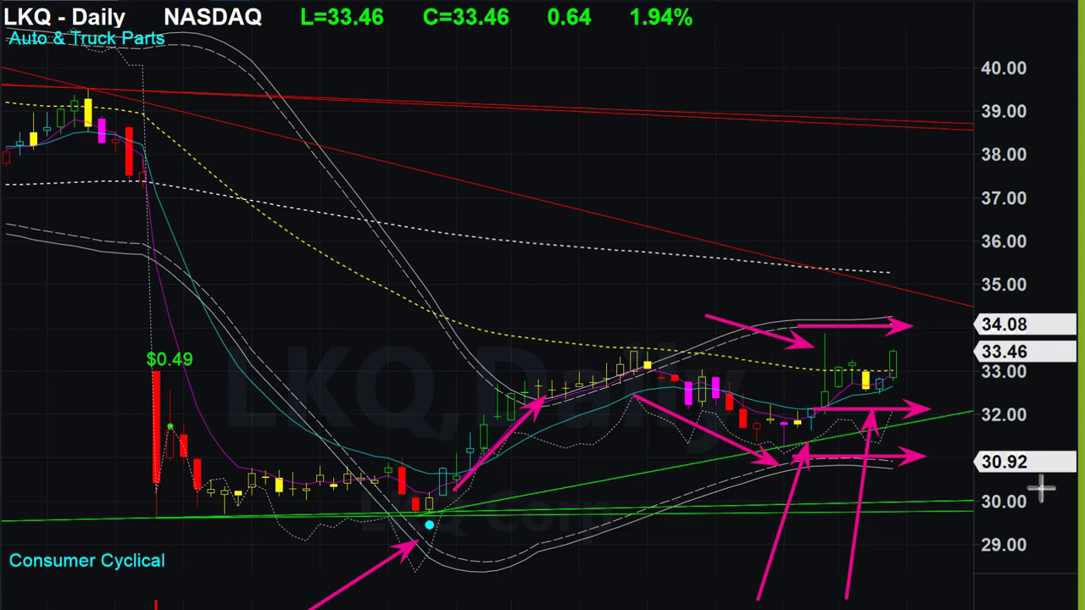
# Point an arrow at the latest LKQ daily bar, extend level arrows near 33, 32.2 and 34.08, and add upward arrows between them
pyautogui.moveTo(1001, 390); pyautogui.dragTo(906, 372)
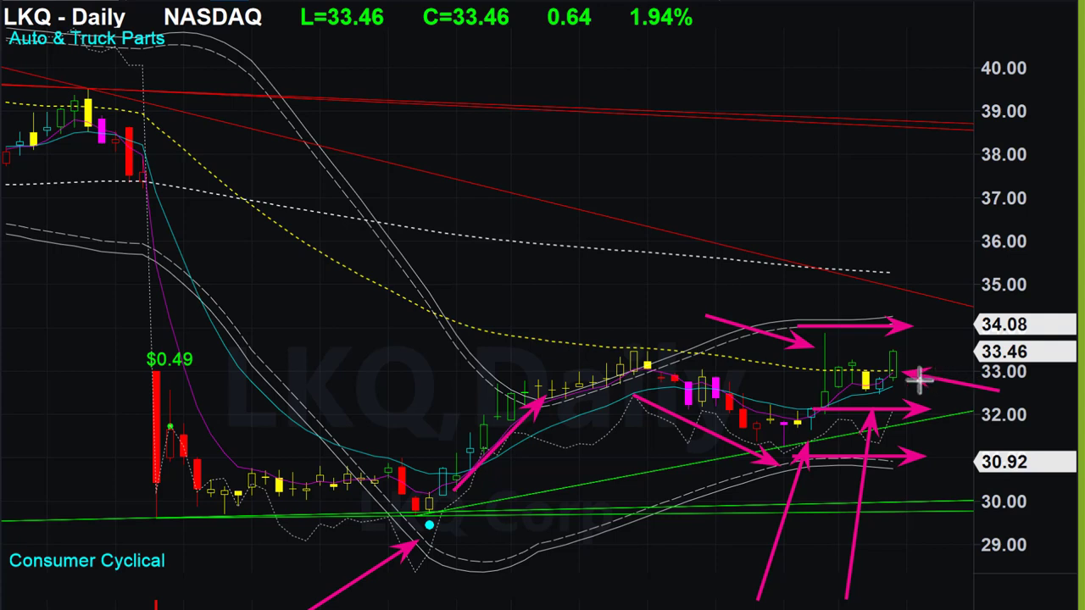
pyautogui.moveTo(920, 381); pyautogui.dragTo(897, 366)
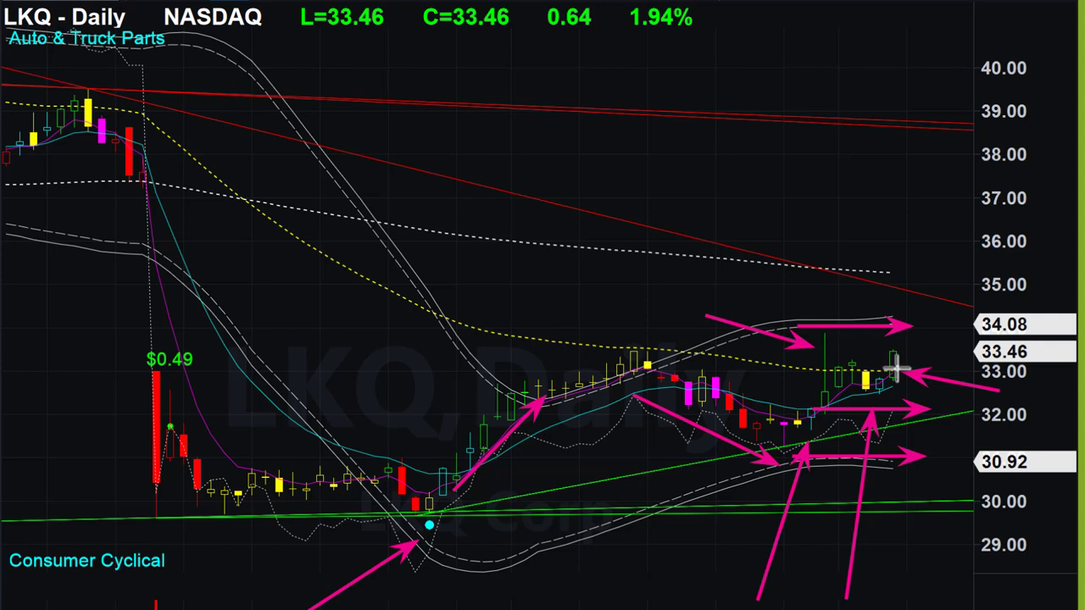
pyautogui.moveTo(895, 373); pyautogui.dragTo(981, 372)
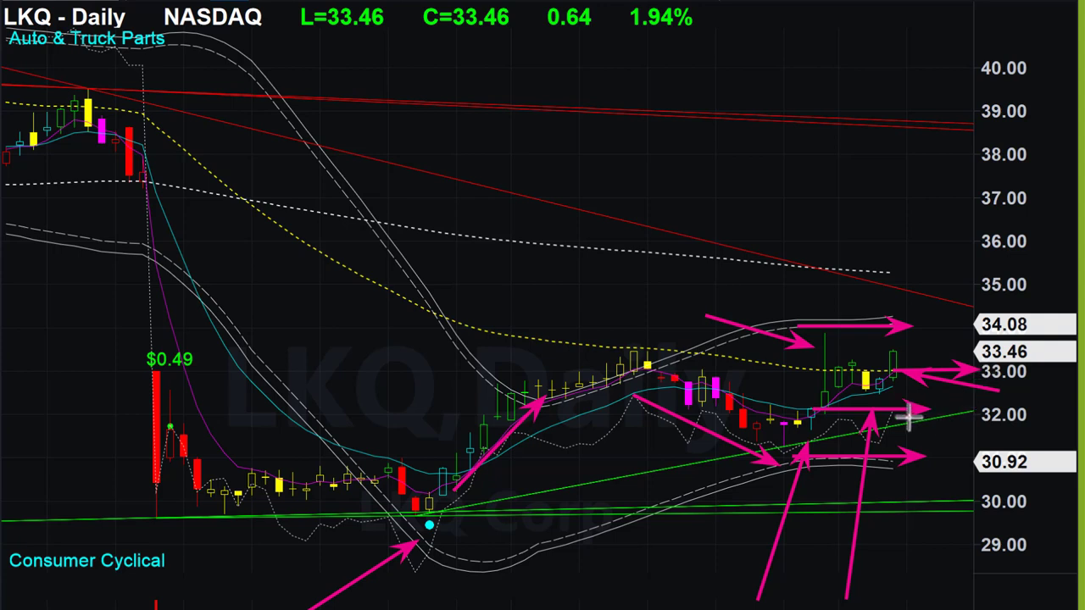
pyautogui.moveTo(885, 410); pyautogui.dragTo(1013, 405)
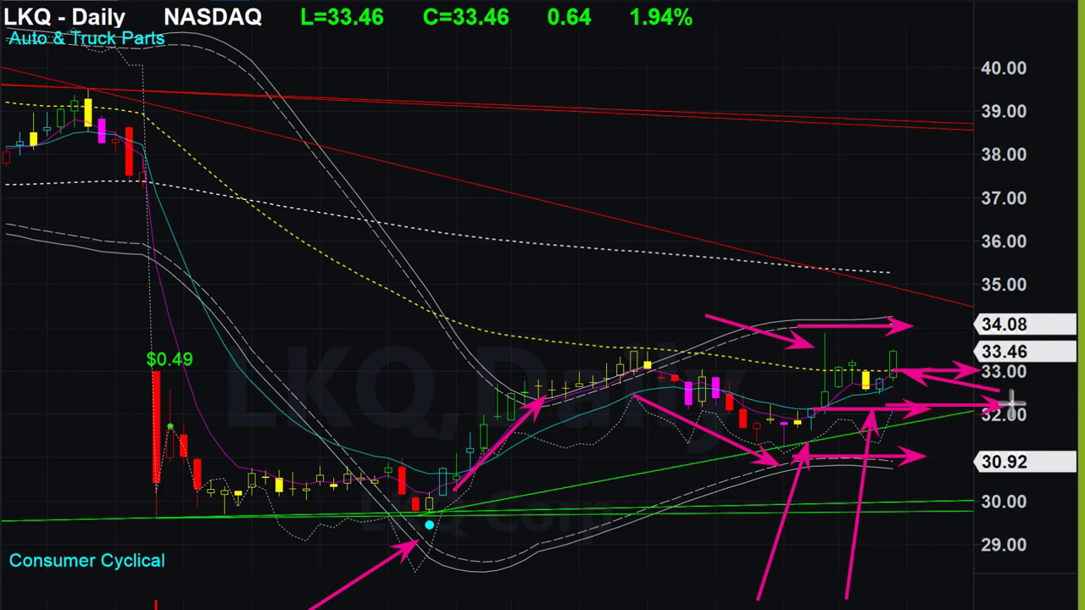
pyautogui.moveTo(902, 324); pyautogui.dragTo(924, 323)
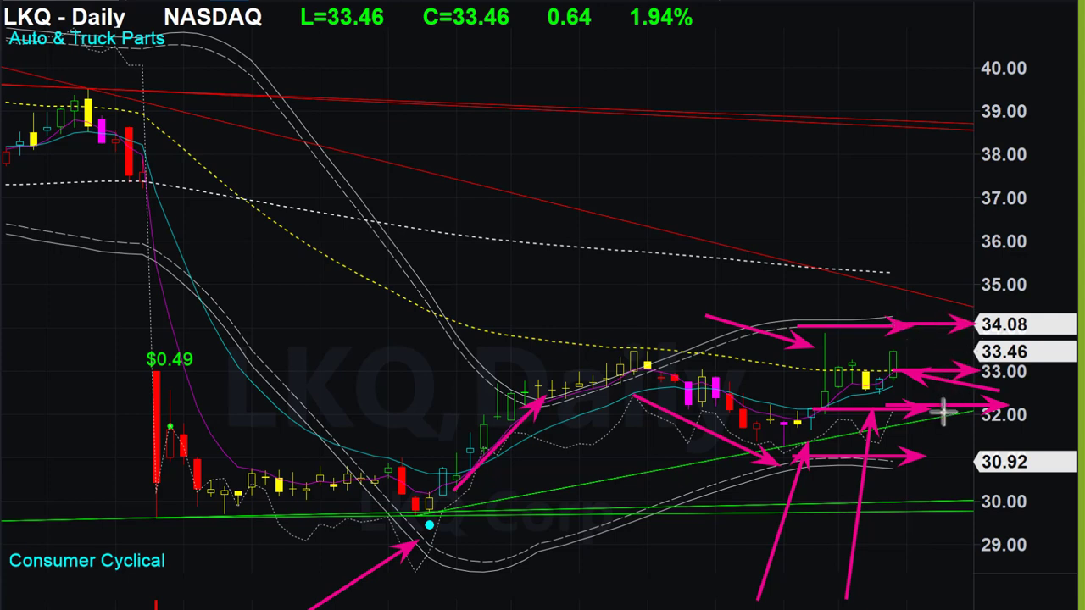
pyautogui.moveTo(941, 407); pyautogui.dragTo(941, 349)
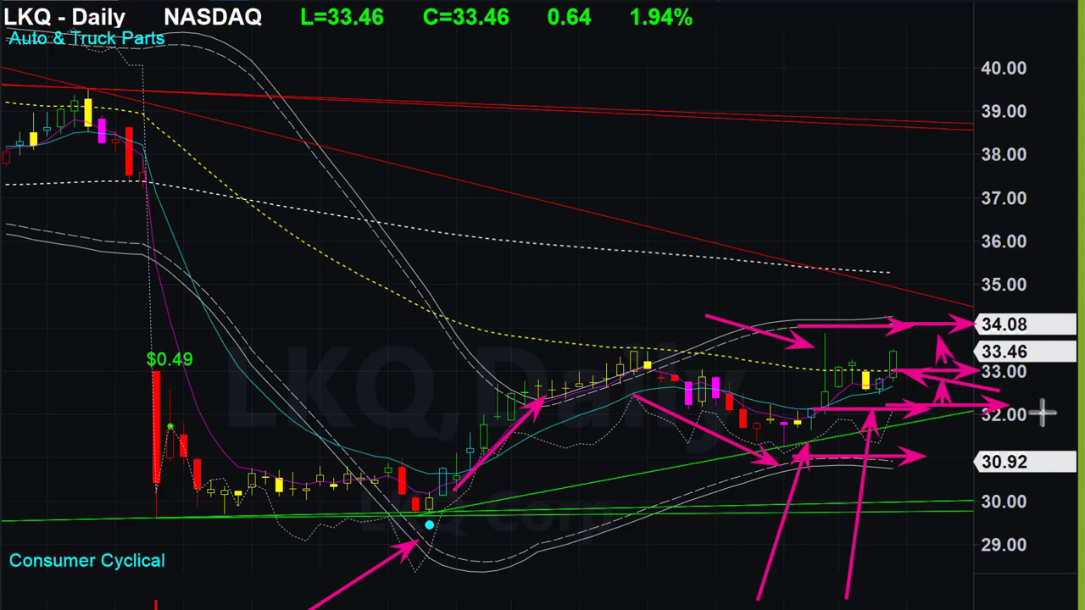
# Mark the descending resistance near 35 on the LKQ daily chart and draw upward breakout arrows through it
pyautogui.moveTo(771, 244); pyautogui.dragTo(915, 264)
pyautogui.moveTo(995, 292); pyautogui.dragTo(994, 293)
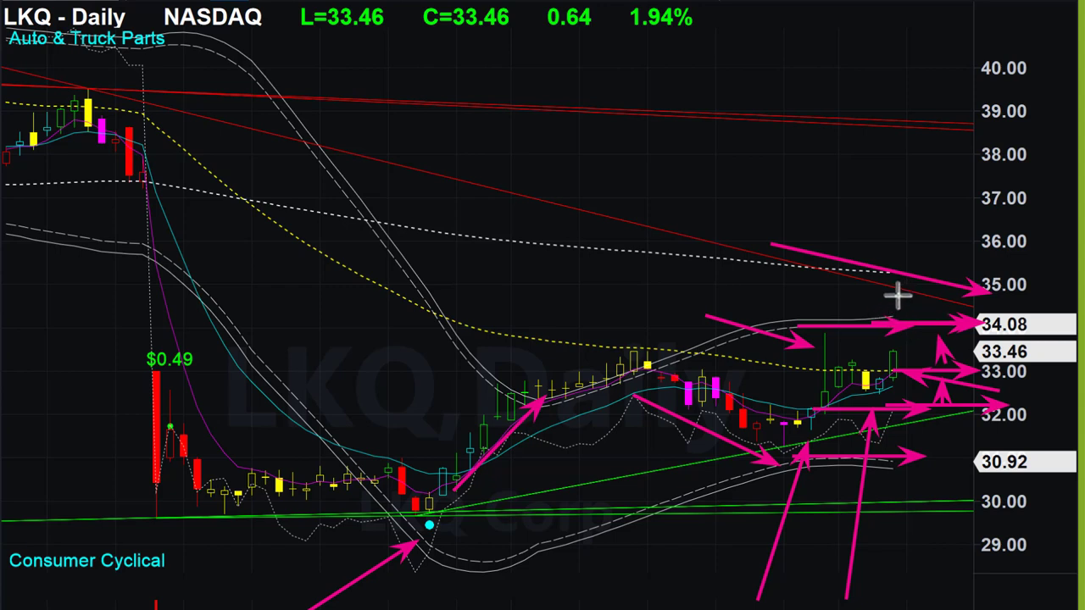
pyautogui.moveTo(888, 299); pyautogui.dragTo(910, 248)
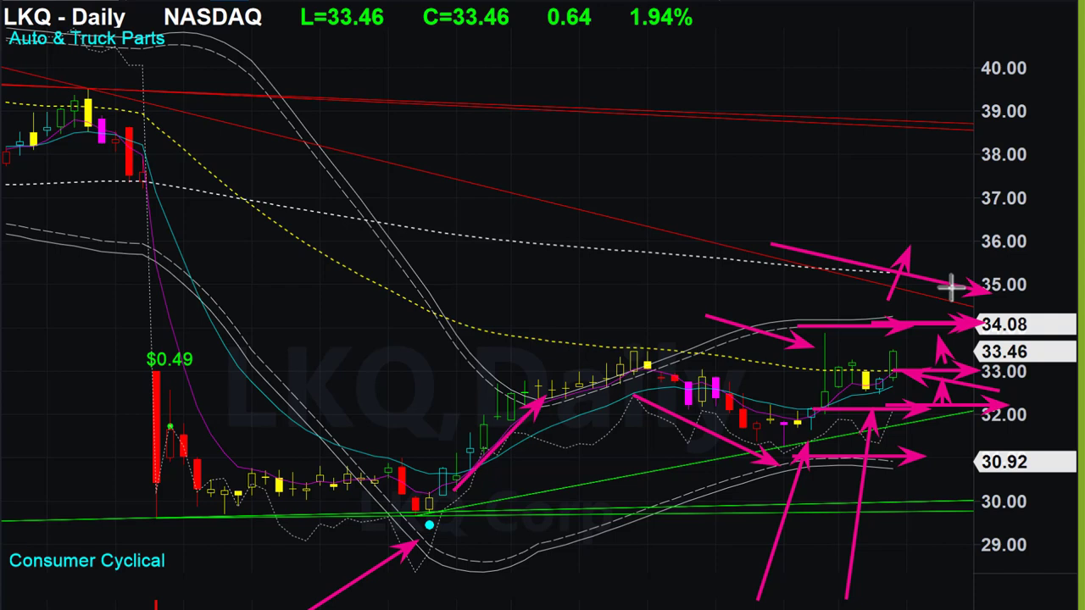
pyautogui.moveTo(915, 319); pyautogui.dragTo(917, 293)
pyautogui.moveTo(934, 242); pyautogui.dragTo(934, 241)
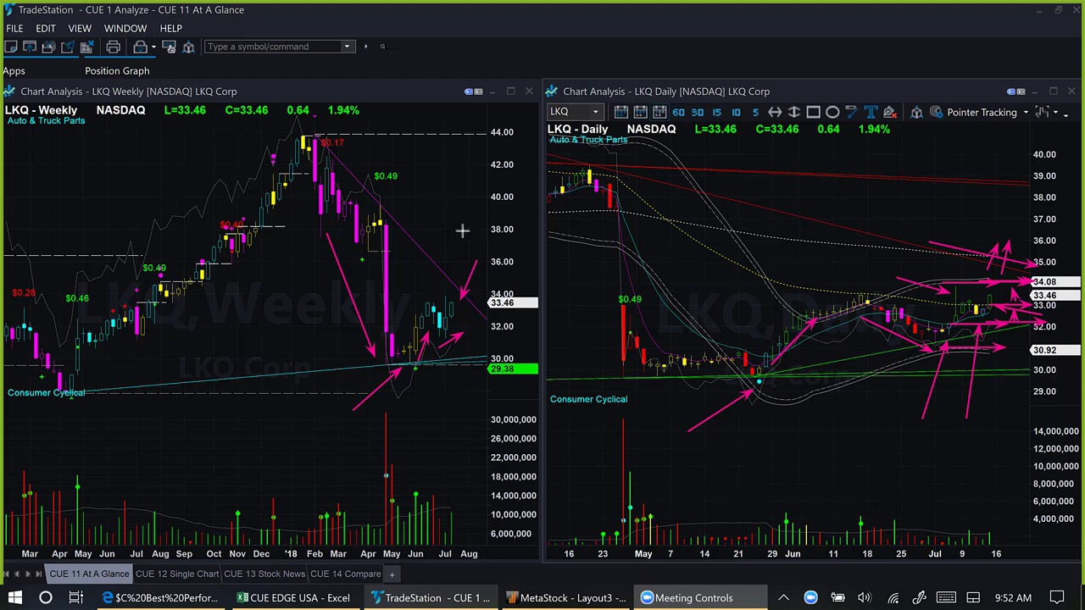
# Mark the latest LKQ weekly bar and another daily breakout with arrows, clear the annotations and switch to the browser's Worst Performing Industries chart
pyautogui.moveTo(458, 236); pyautogui.dragTo(457, 297)
pyautogui.moveTo(1010, 276); pyautogui.dragTo(1026, 232)
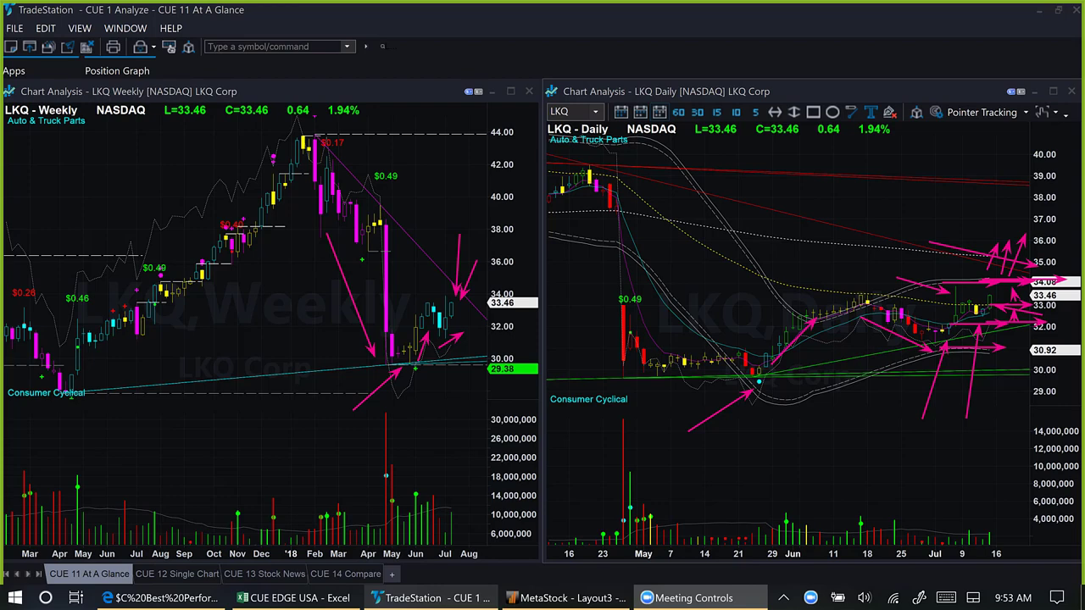
pyautogui.press('Escape')
pyautogui.hotkey('alt', 'Tab')
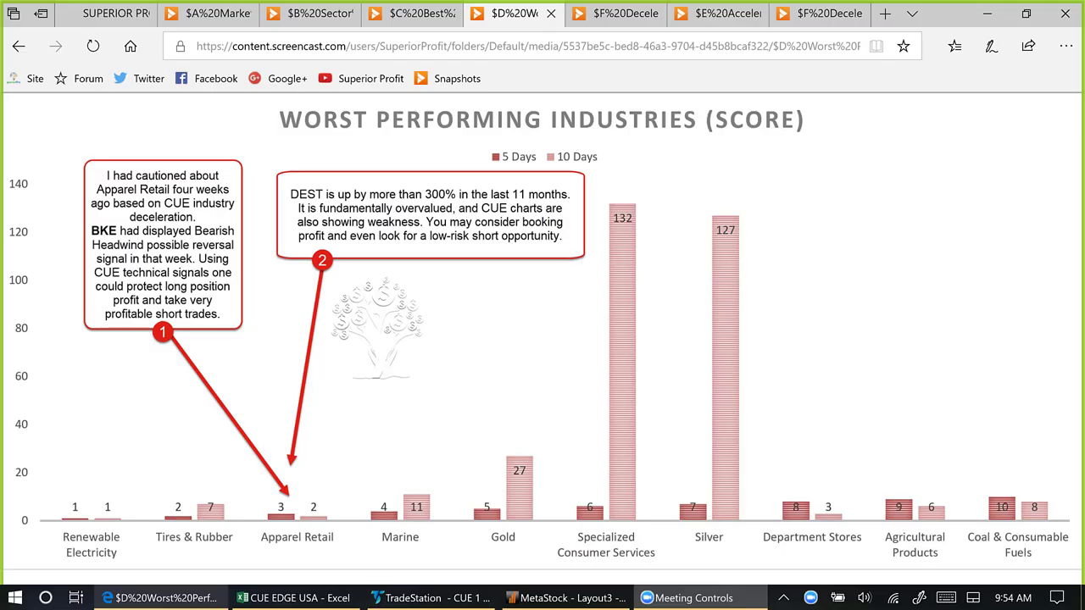
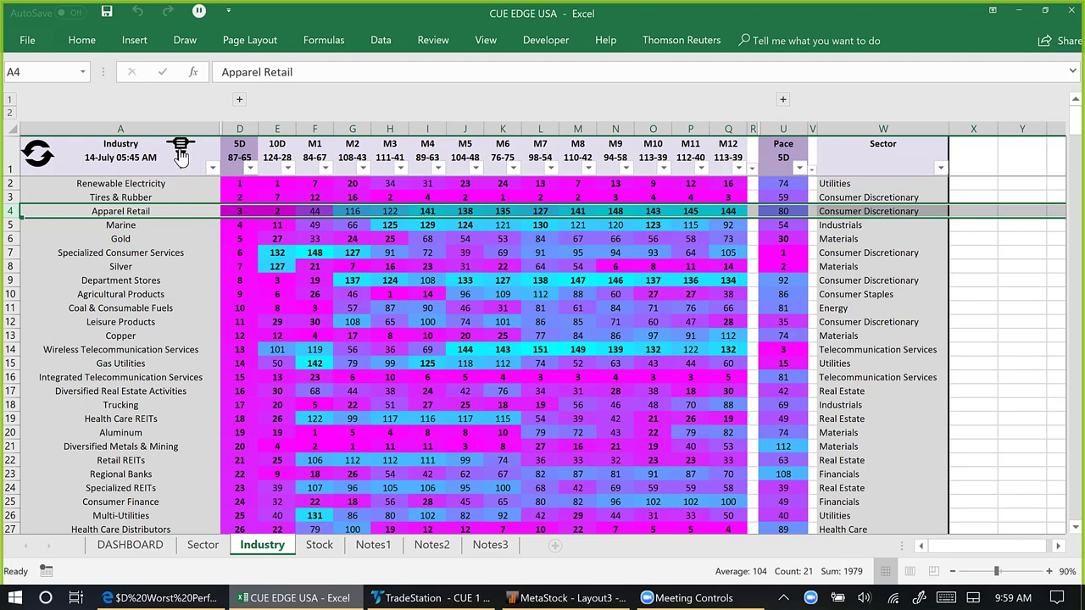
# Drill from the workbook's Apparel Retail industry row into its list of stocks and highlight the DEST.O row
pyautogui.click(180, 153)
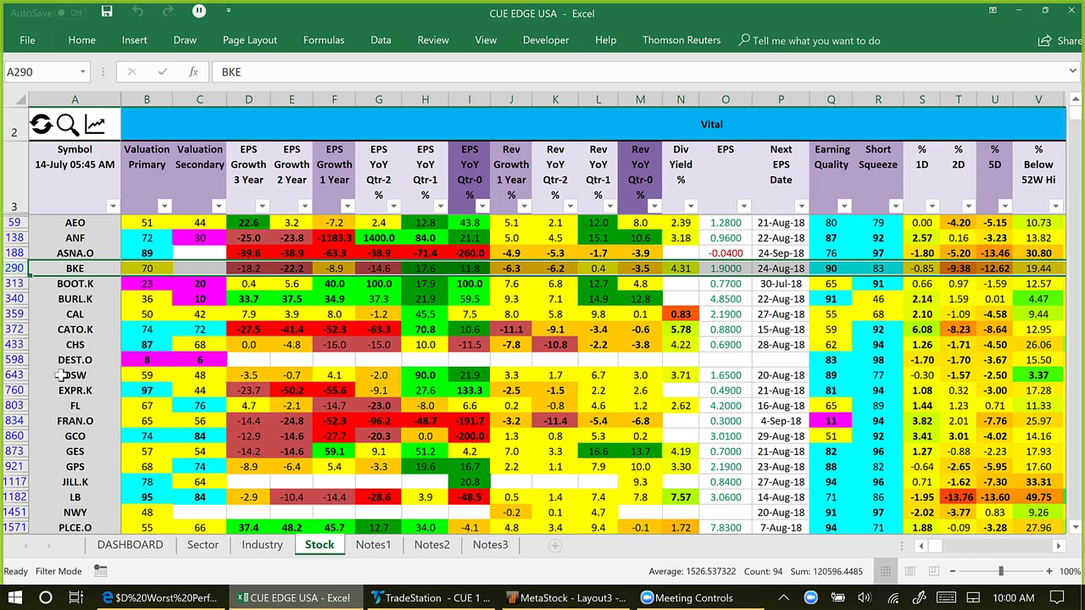
pyautogui.click(17, 360)
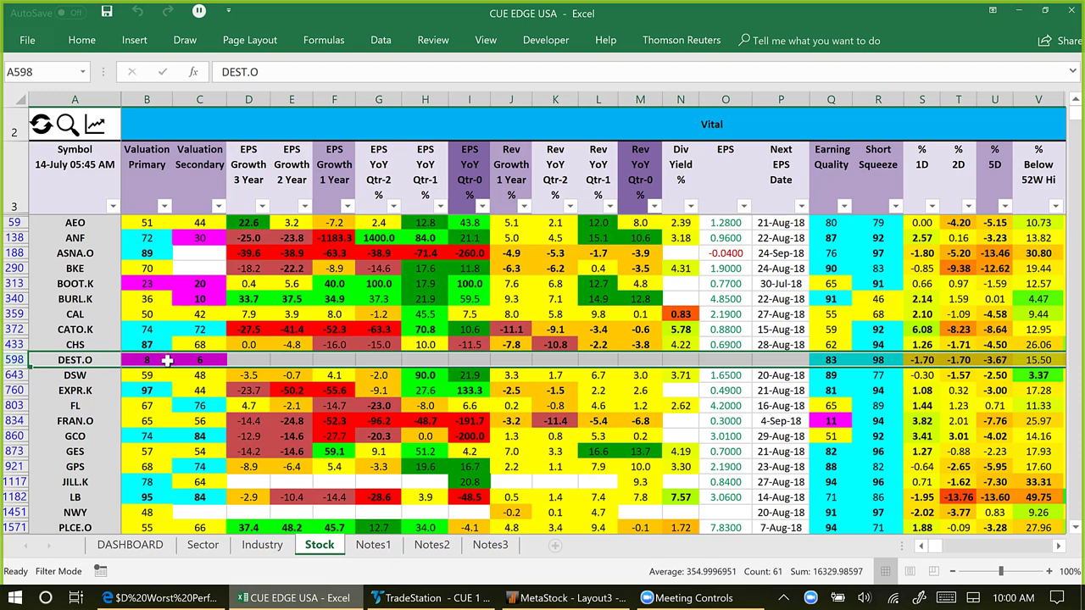
# Bring up the Performance columns, sort the Apparel Retail stocks by M11 in descending order and highlight the DEST.O row
pyautogui.click(1042, 552)
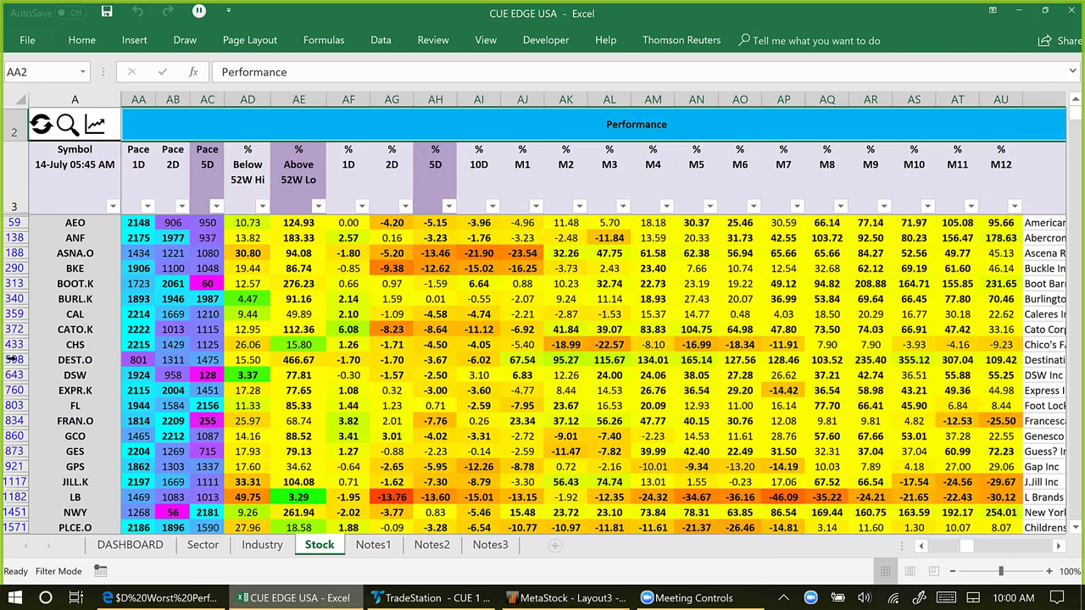
pyautogui.click(12, 360)
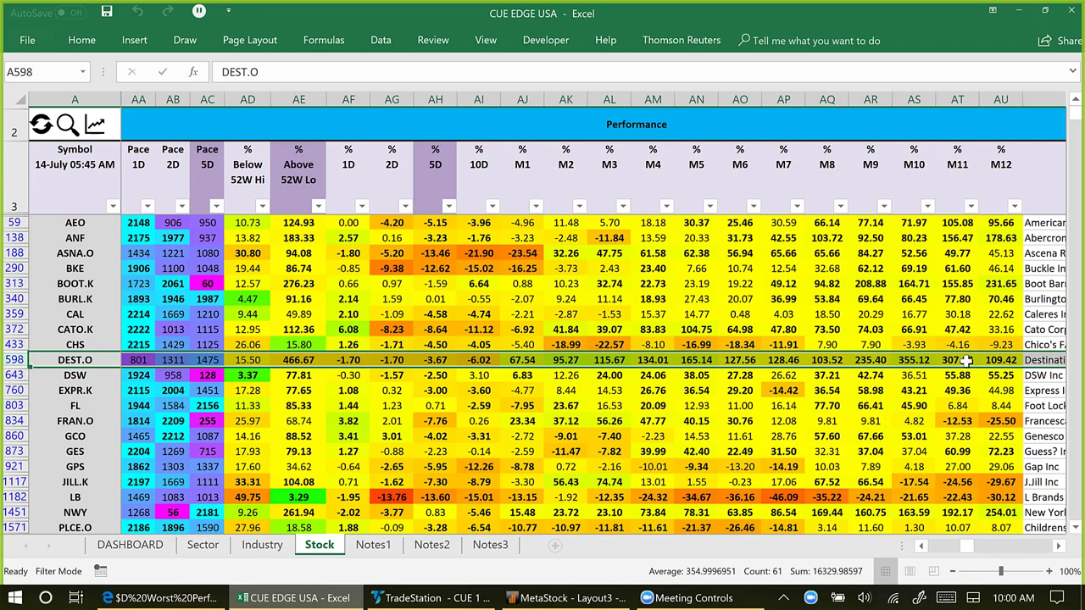
pyautogui.click(953, 182)
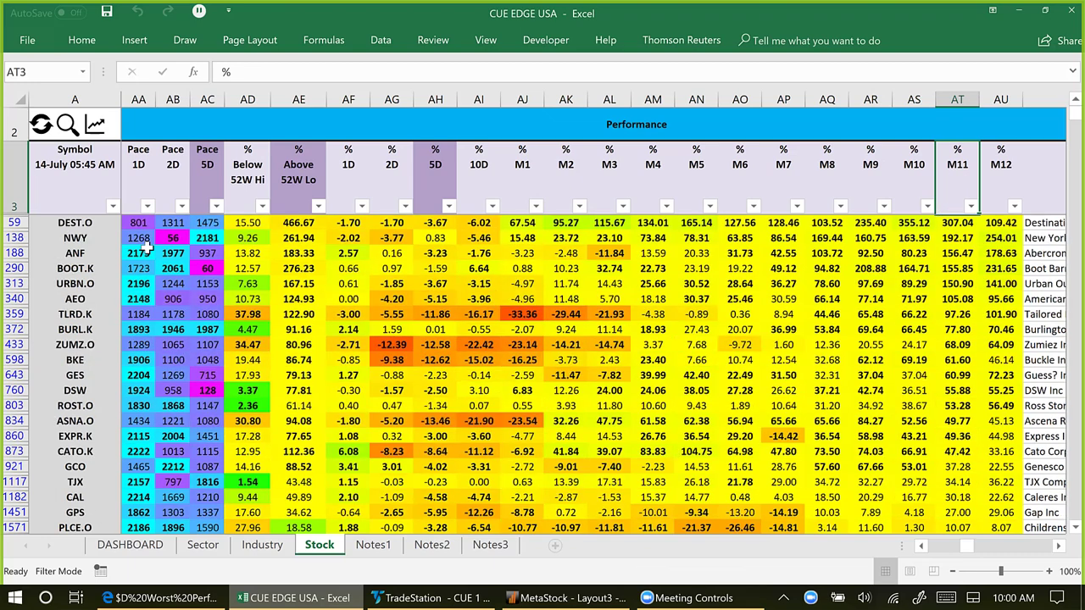
pyautogui.click(16, 222)
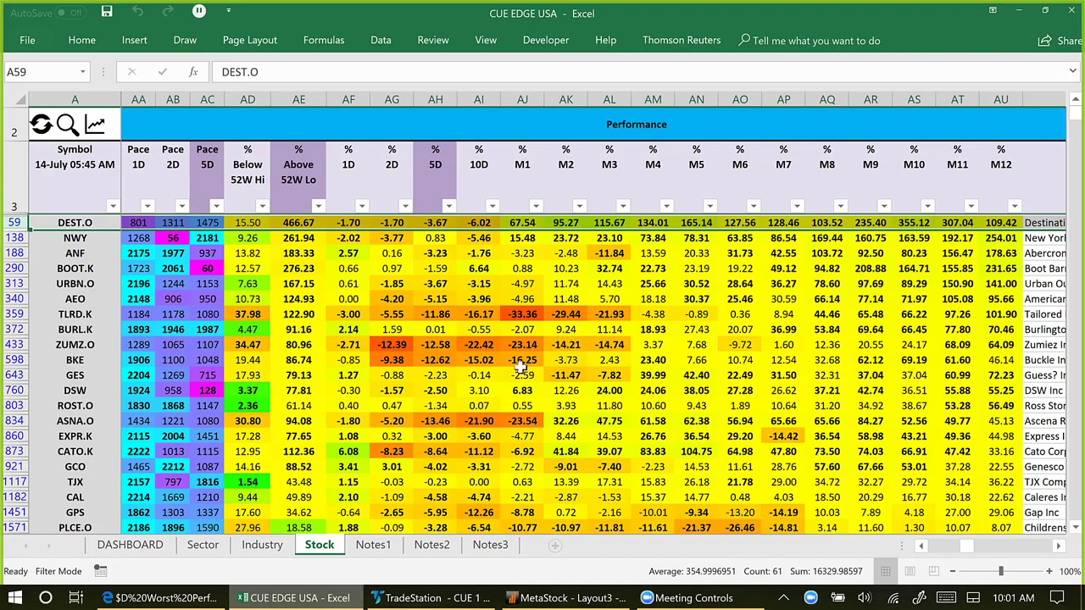
# Switch to TradeStation and trace the long uptrend and the steep June surge with arrows on the DEST weekly chart
pyautogui.click(431, 599)
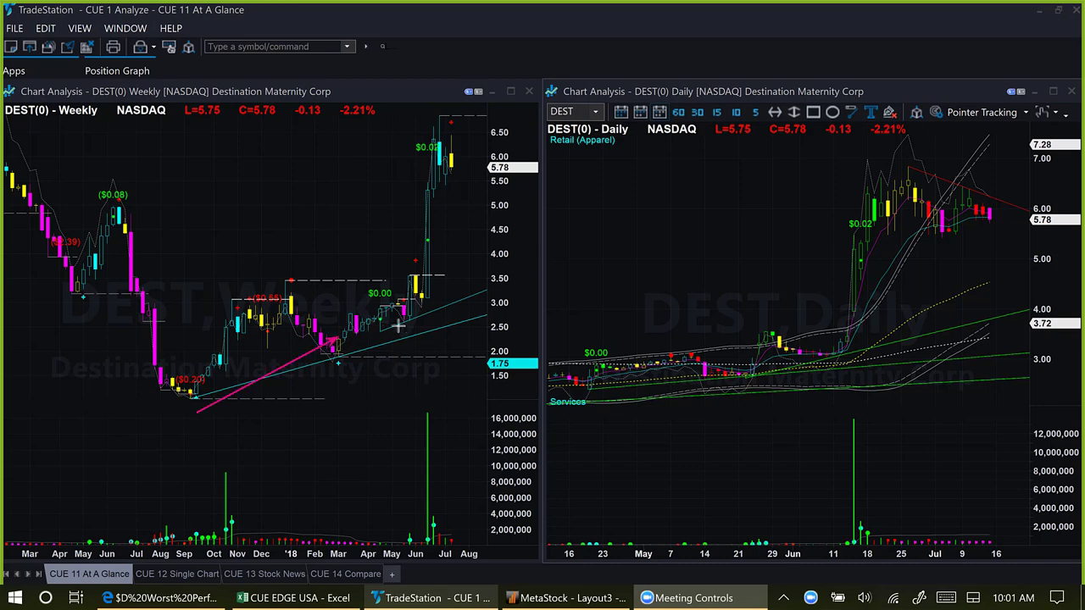
pyautogui.moveTo(416, 326); pyautogui.dragTo(448, 260)
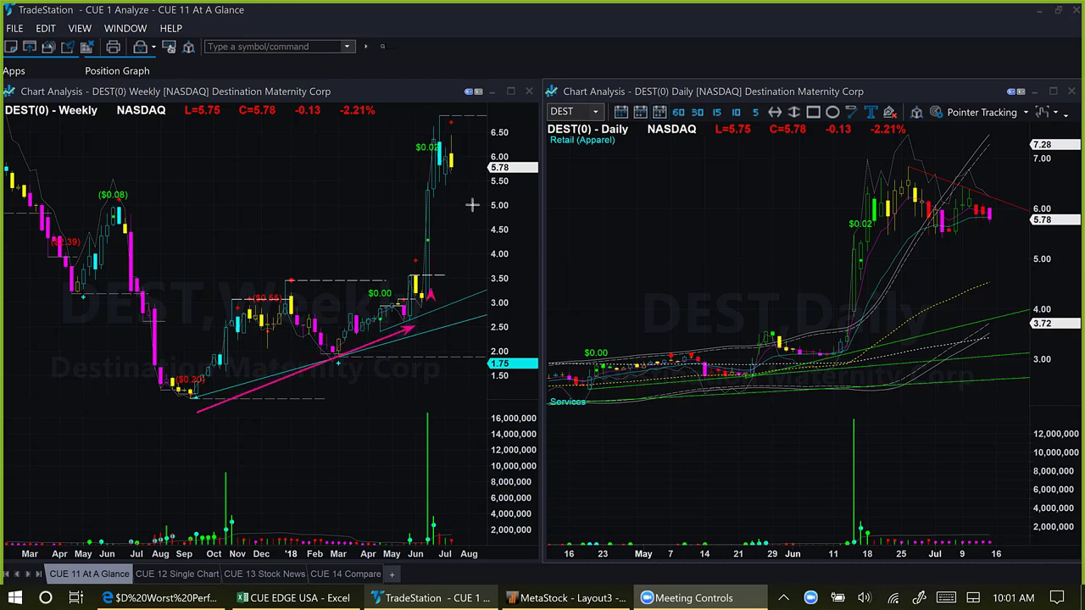
pyautogui.moveTo(470, 187); pyautogui.dragTo(468, 191)
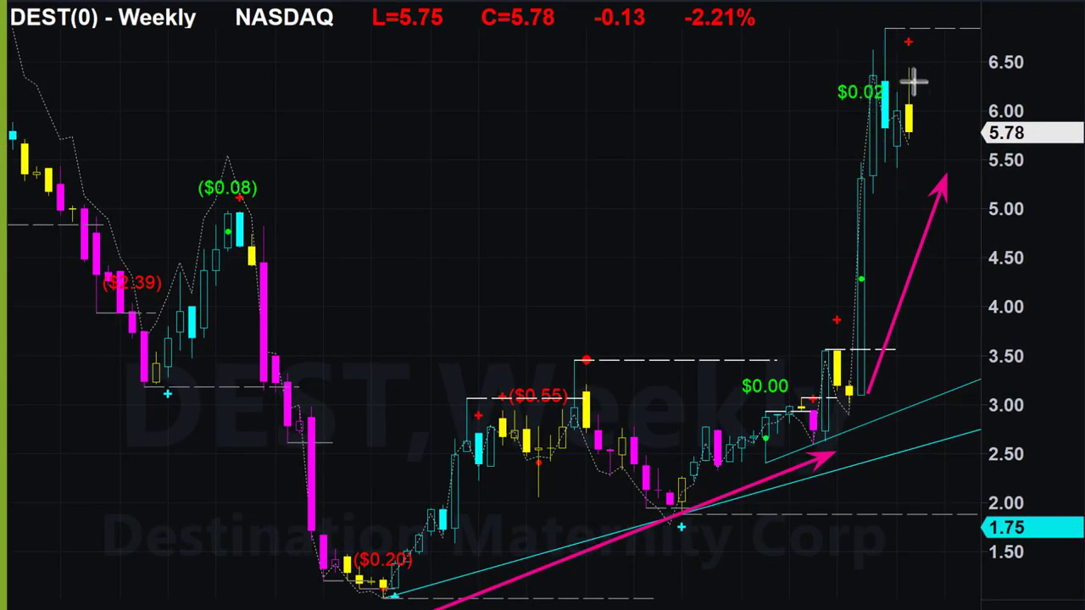
# Point arrows at the peak bar, the small pullback below it and the latest yellow bar on the DEST weekly chart
pyautogui.moveTo(812, 56); pyautogui.dragTo(856, 62)
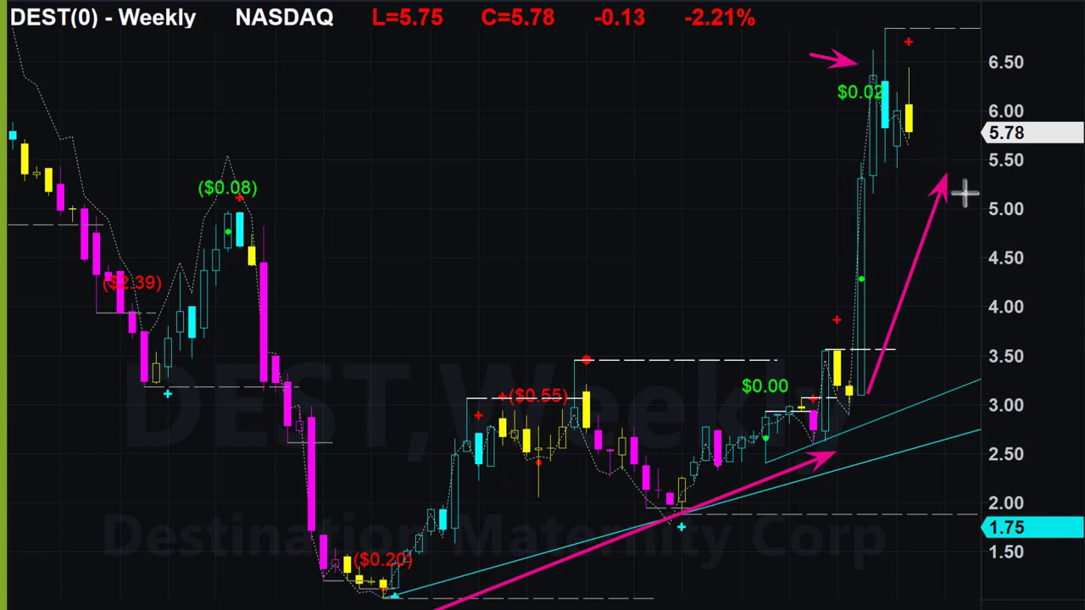
pyautogui.moveTo(851, 21); pyautogui.dragTo(875, 42)
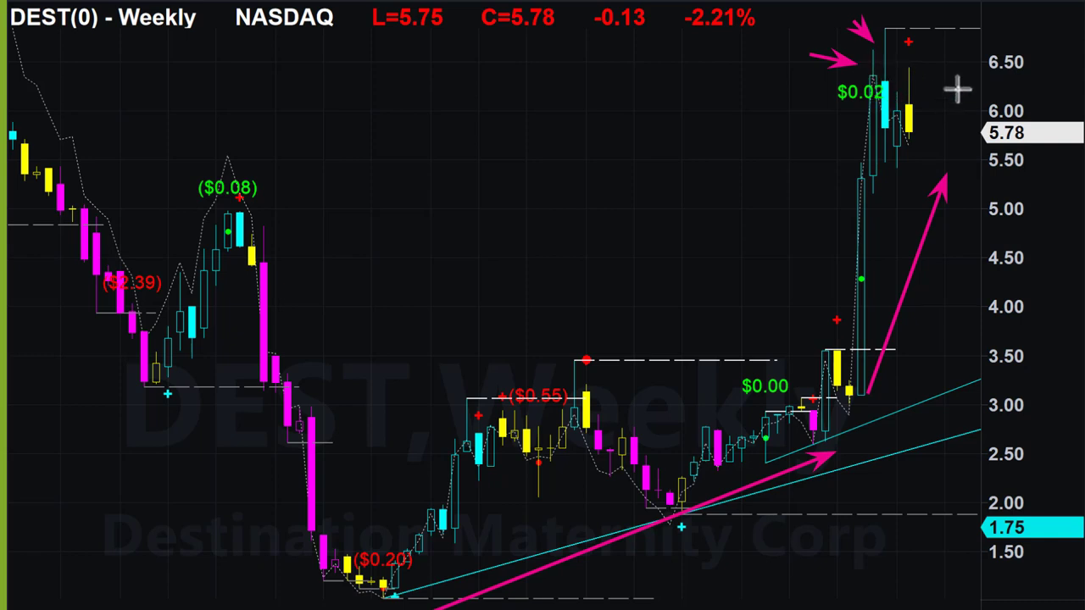
pyautogui.moveTo(882, 247); pyautogui.dragTo(898, 181)
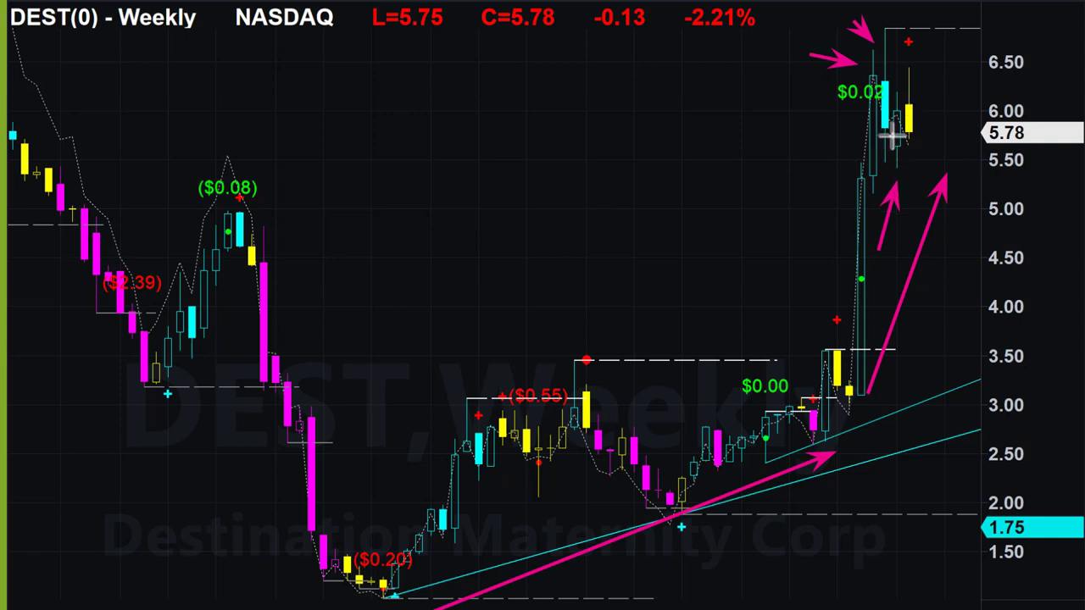
pyautogui.moveTo(981, 80); pyautogui.dragTo(929, 105)
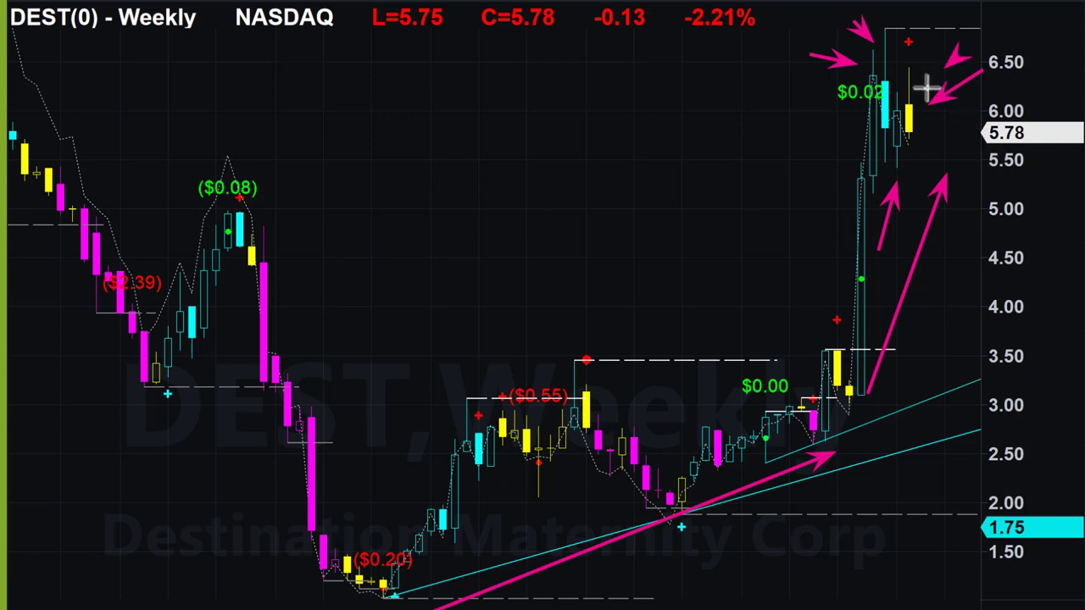
pyautogui.moveTo(958, 58); pyautogui.dragTo(929, 83)
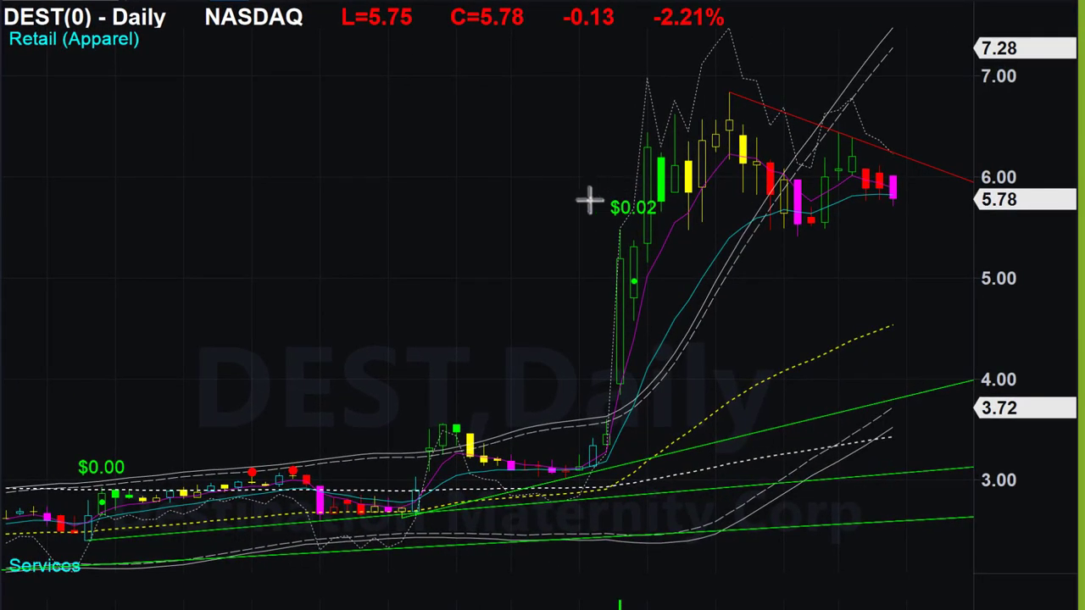
# Trace the surge, the flattening top and the decline that follows with arrows above the price bars on the DEST daily chart
pyautogui.moveTo(543, 211); pyautogui.dragTo(632, 107)
pyautogui.moveTo(715, 79); pyautogui.dragTo(836, 97)
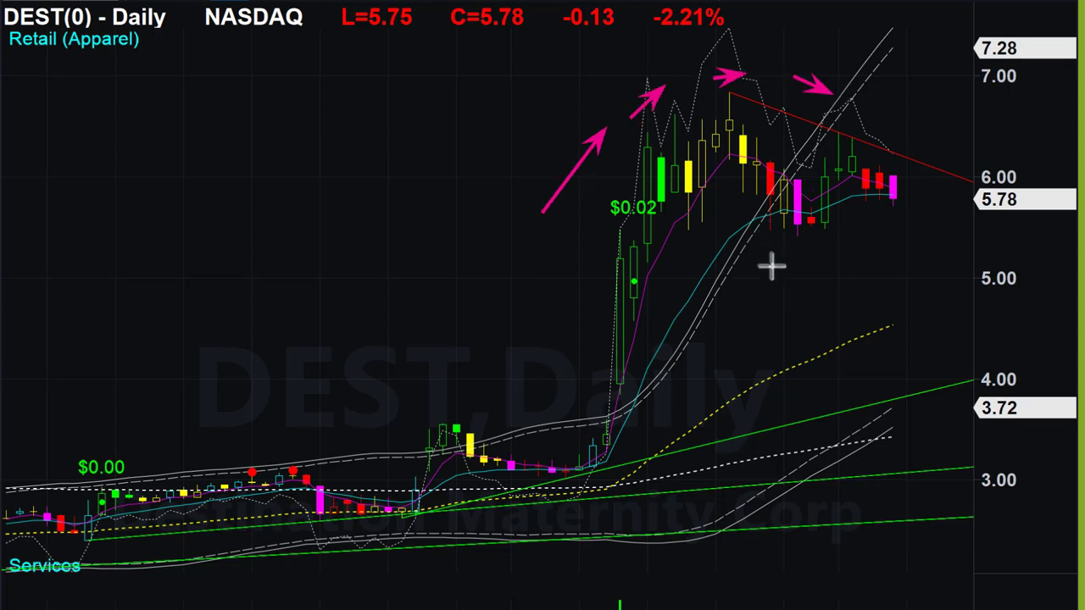
pyautogui.moveTo(863, 105); pyautogui.dragTo(909, 133)
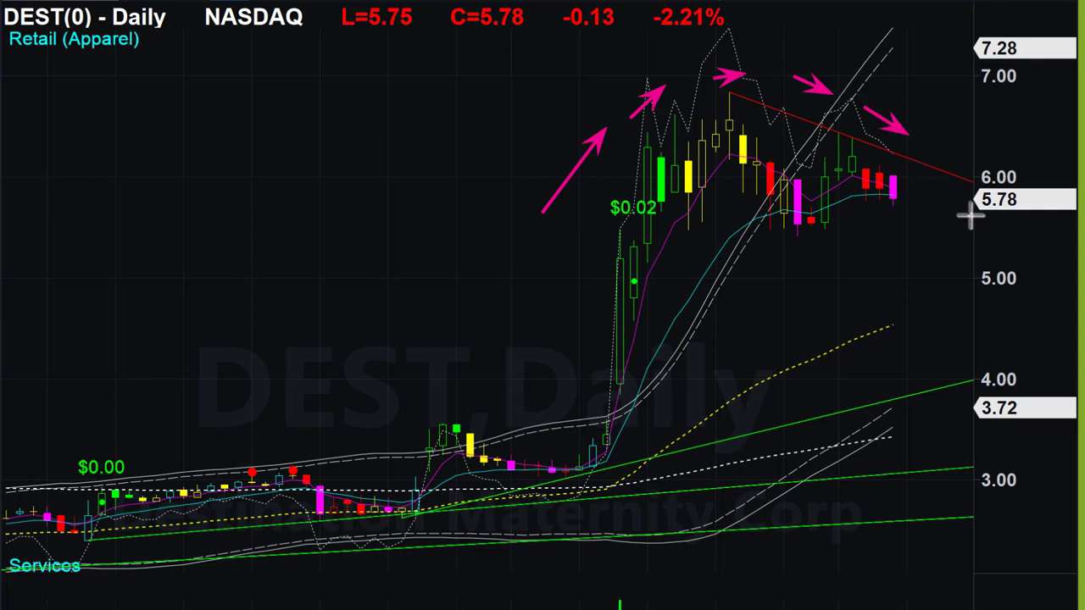
# Draw an arrow along the red downtrend line and point arrows at the latest magenta bar on the DEST daily chart
pyautogui.moveTo(979, 97); pyautogui.dragTo(909, 169)
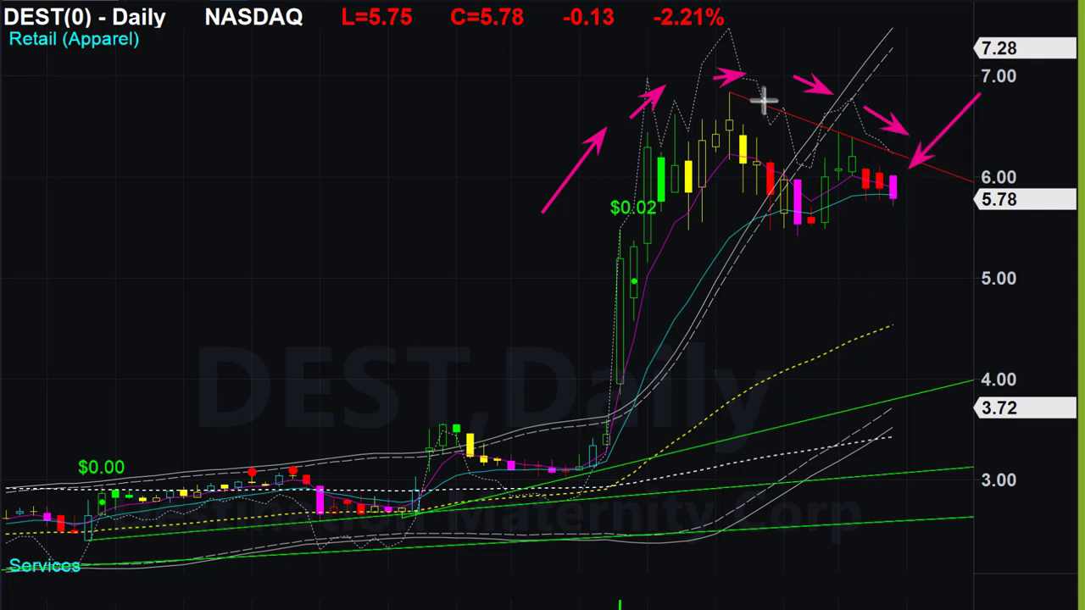
pyautogui.moveTo(767, 96); pyautogui.dragTo(819, 119)
pyautogui.moveTo(918, 148); pyautogui.dragTo(920, 150)
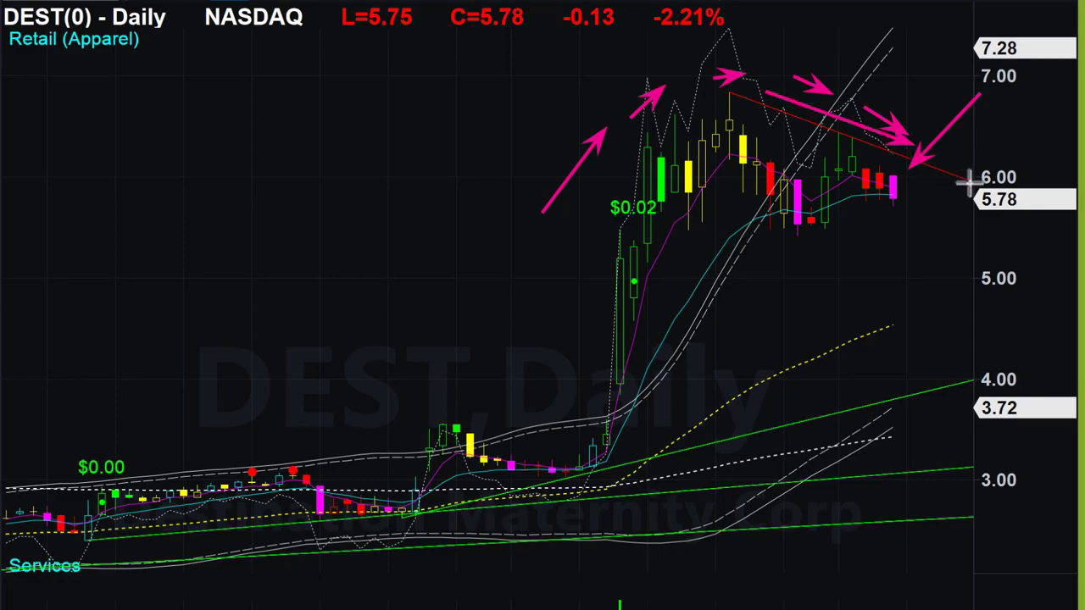
pyautogui.moveTo(990, 141); pyautogui.dragTo(975, 145)
pyautogui.moveTo(913, 193); pyautogui.dragTo(910, 186)
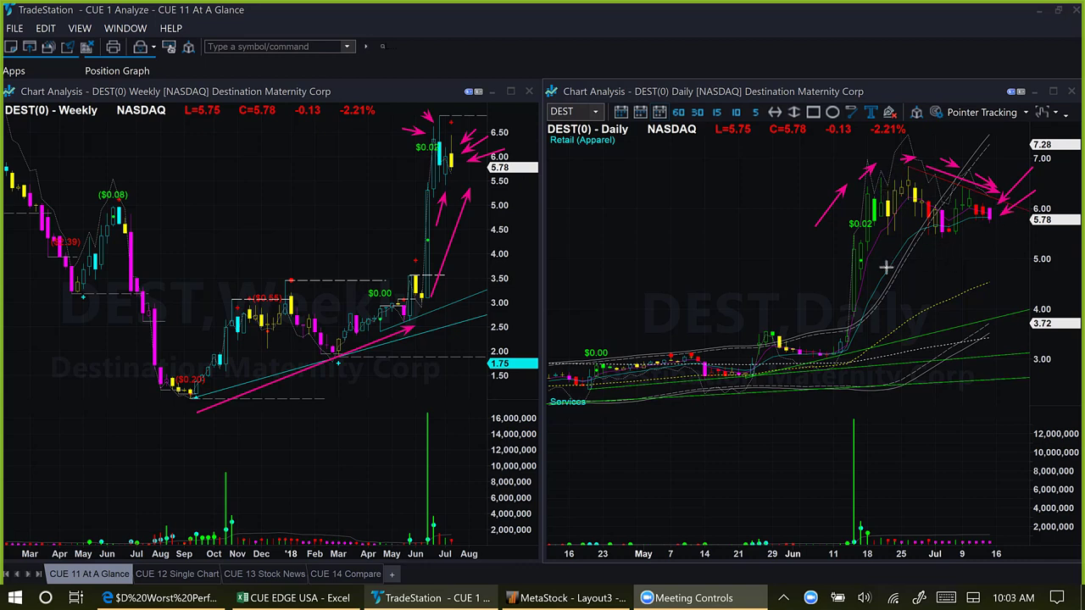
pyautogui.moveTo(882, 262); pyautogui.dragTo(1013, 229)
# Switch to the Accelerating Industries (Score) chart in the browser and point arrows at the 5 Days and 10 Days legend entries
pyautogui.hotkey('alt', 'Tab')
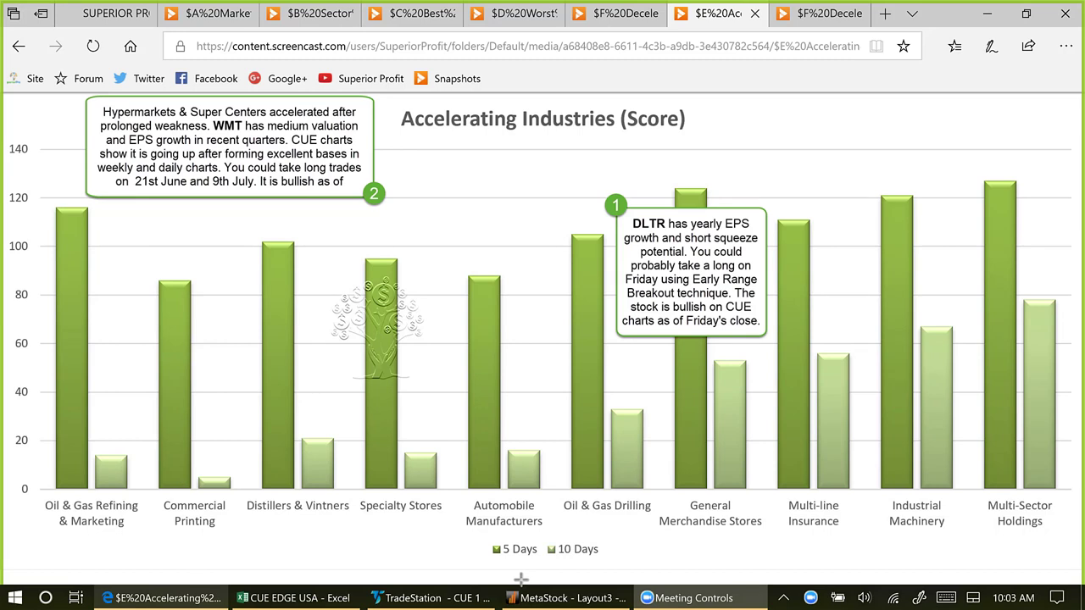
pyautogui.click(419, 557)
pyautogui.moveTo(637, 558); pyautogui.dragTo(607, 561)
# Point arrows at the 5-day and 10-day bars of the first three industries and at the General Merchandise Stores label
pyautogui.moveTo(53, 166); pyautogui.dragTo(58, 202)
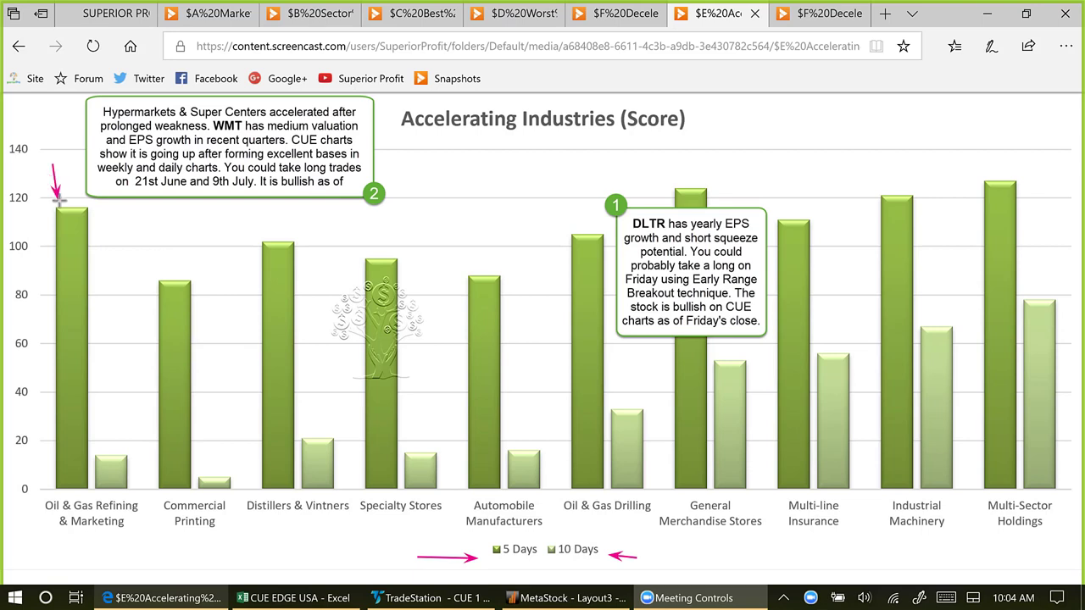
pyautogui.moveTo(124, 223); pyautogui.dragTo(154, 270)
pyautogui.moveTo(224, 227); pyautogui.dragTo(244, 239)
pyautogui.moveTo(111, 400); pyautogui.dragTo(120, 453)
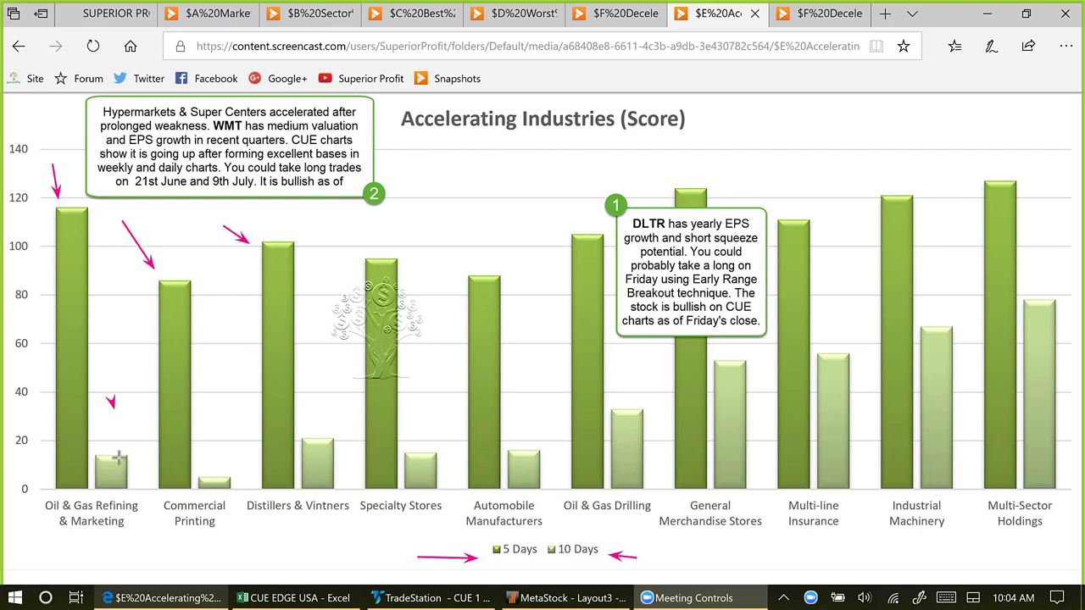
pyautogui.moveTo(205, 428); pyautogui.dragTo(219, 467)
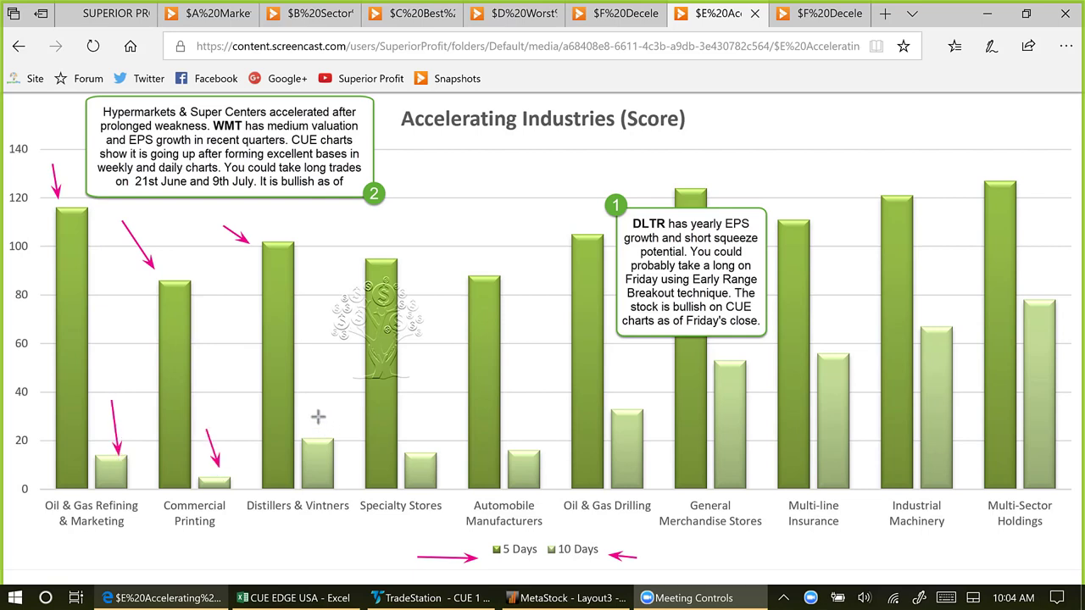
pyautogui.moveTo(312, 415); pyautogui.dragTo(325, 431)
pyautogui.moveTo(767, 569); pyautogui.dragTo(739, 540)
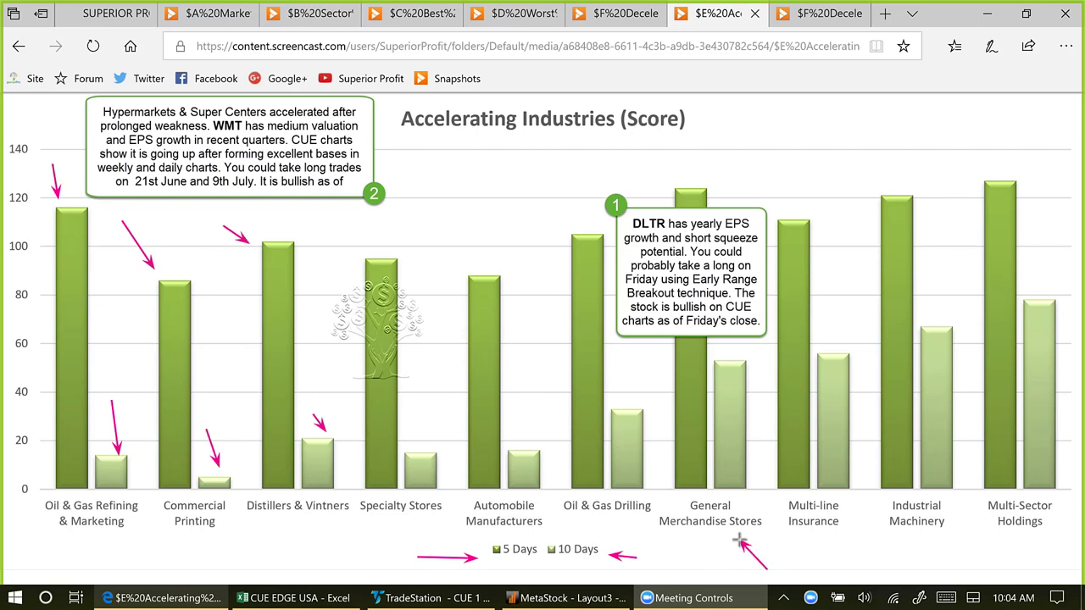
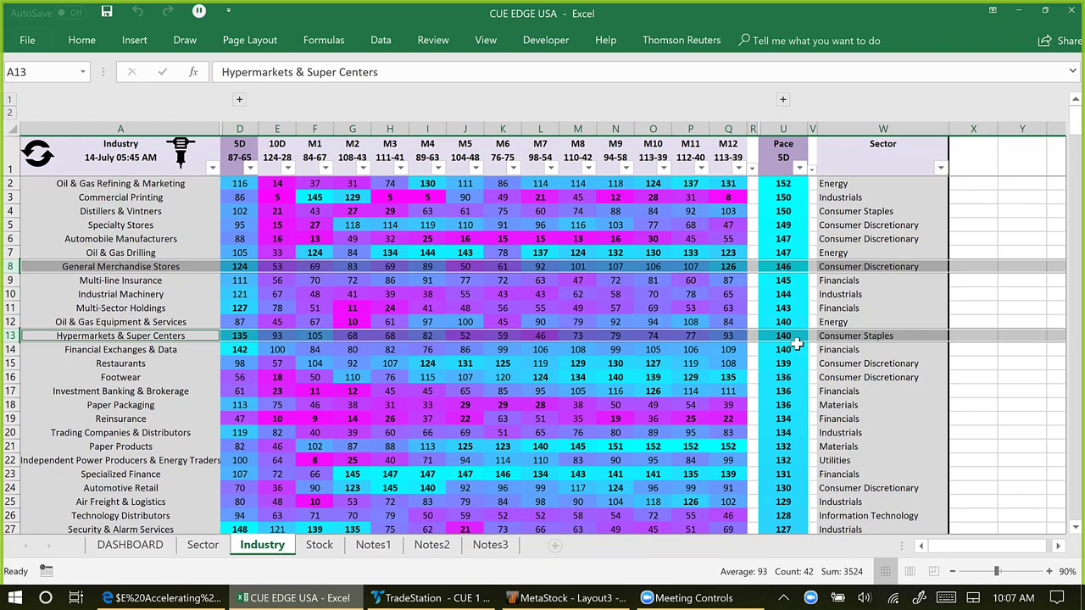
# Drill from the workbook's General Merchandise Stores industry row into its list of stocks and highlight the DLTR.O row
pyautogui.click(194, 266)
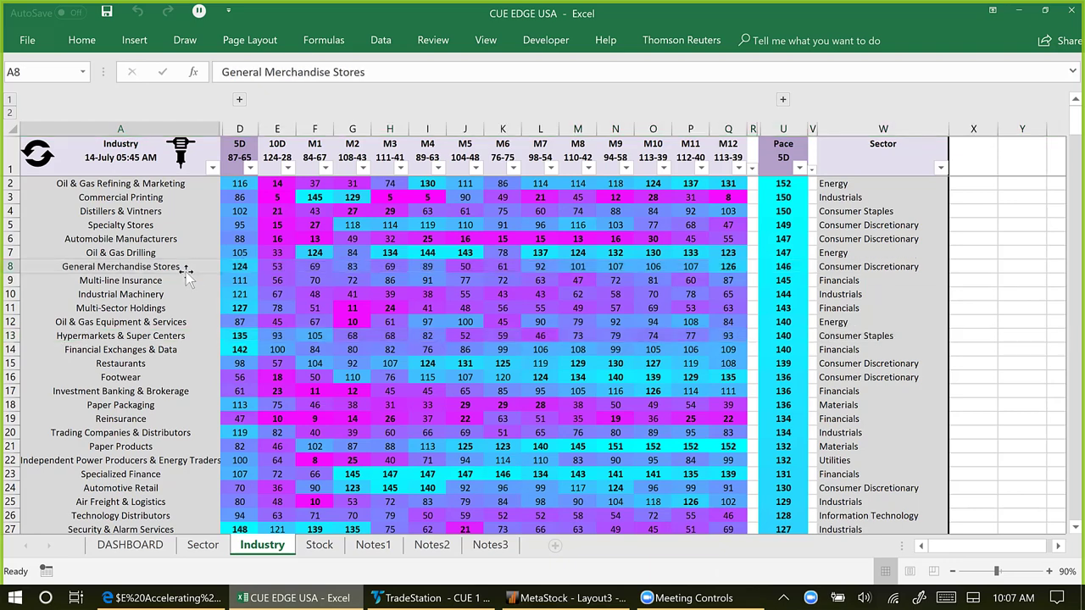
pyautogui.click(183, 154)
pyautogui.click(10, 253)
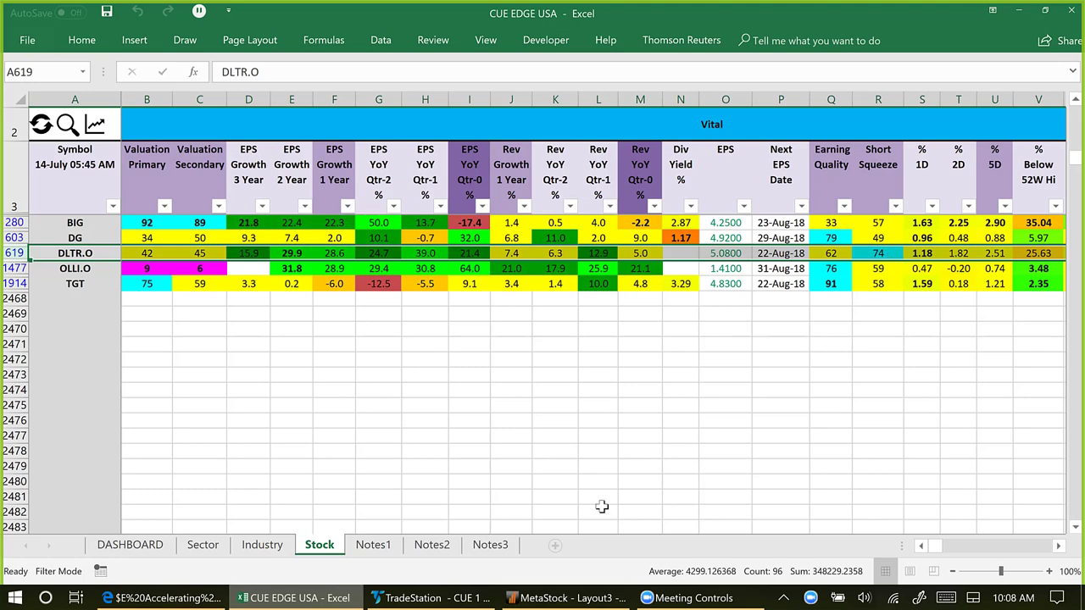
# Switch to TradeStation and mark the magenta downtrend line and the latest bars beside it with arrows on the DLTR weekly chart
pyautogui.click(436, 599)
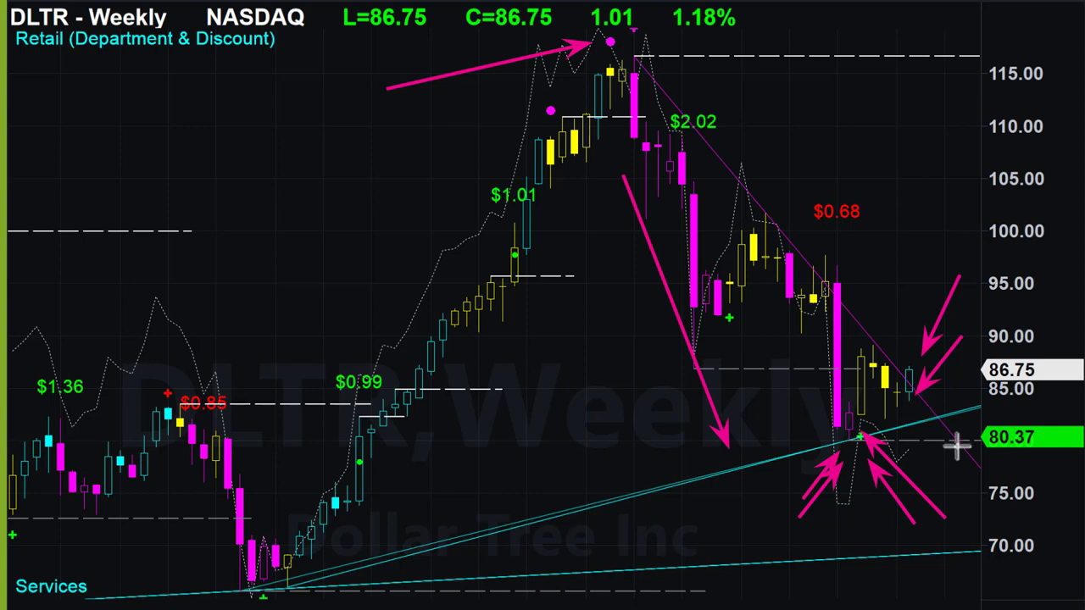
pyautogui.moveTo(901, 286); pyautogui.dragTo(903, 344)
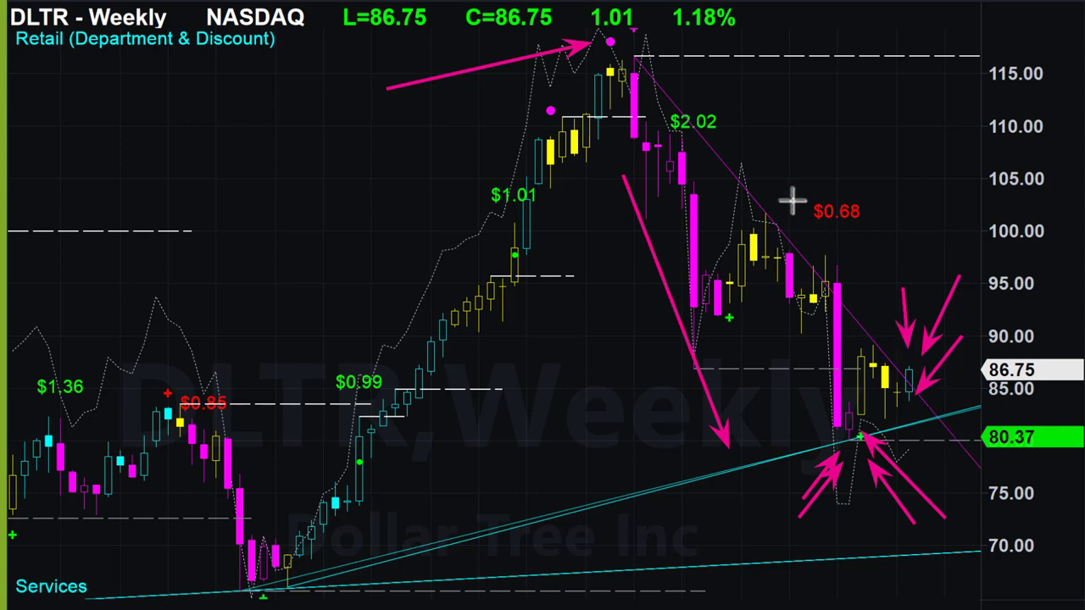
pyautogui.moveTo(781, 212); pyautogui.dragTo(841, 291)
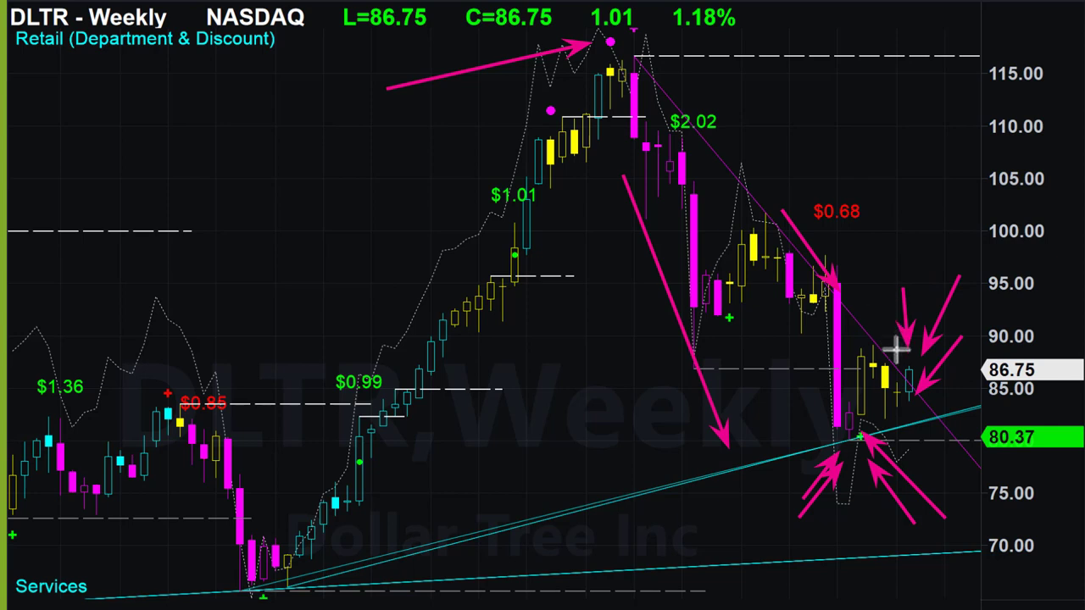
pyautogui.moveTo(881, 278); pyautogui.dragTo(898, 352)
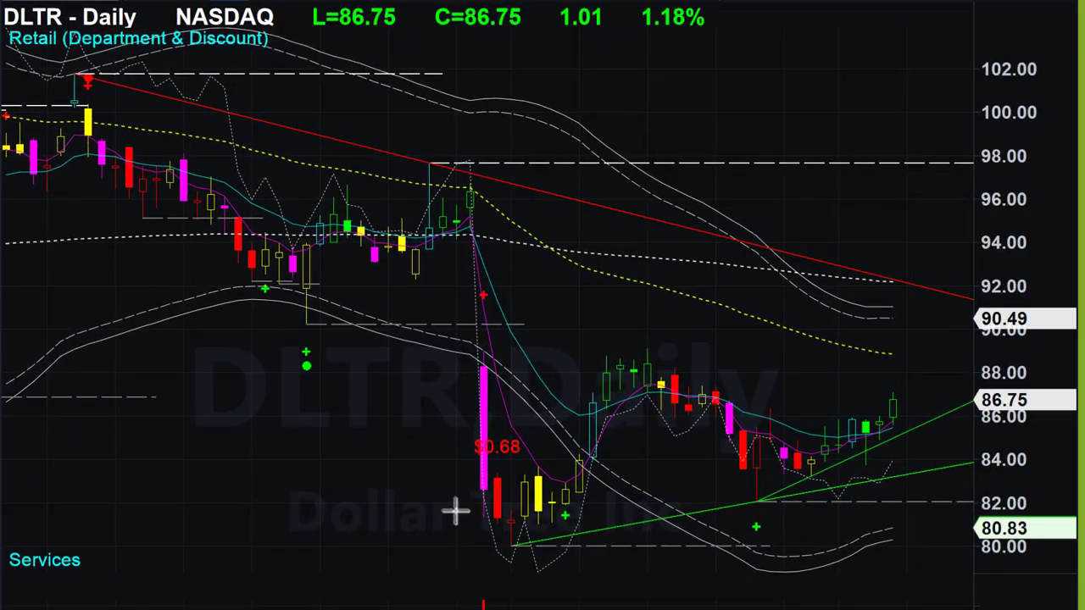
# Trace the steep gap-down drop, the rebound and the pullback with arrows on the DLTR daily chart
pyautogui.moveTo(426, 317); pyautogui.dragTo(433, 354)
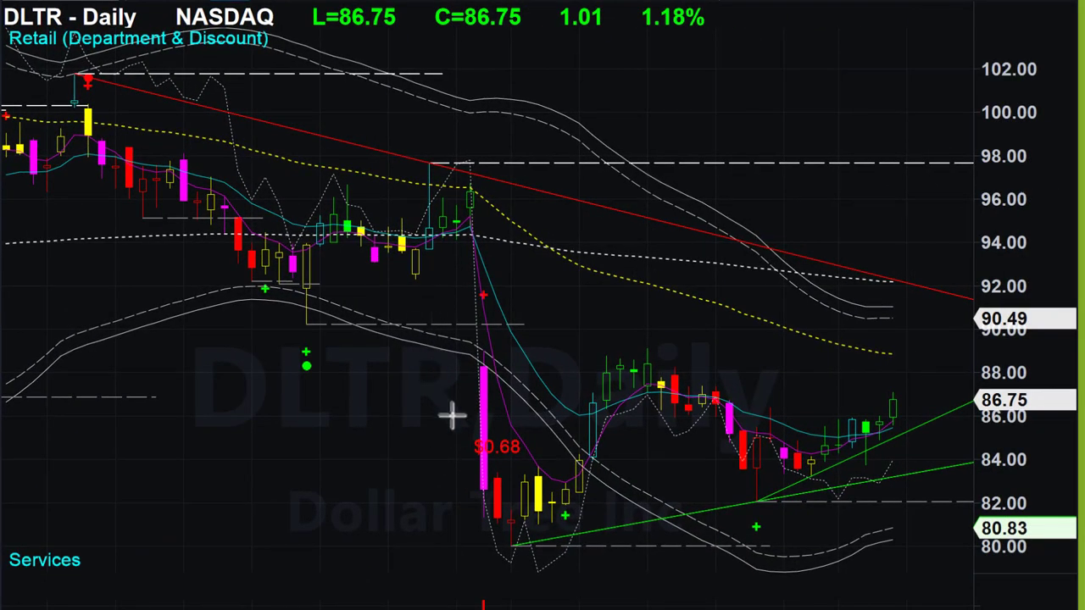
pyautogui.moveTo(496, 531); pyautogui.dragTo(499, 563)
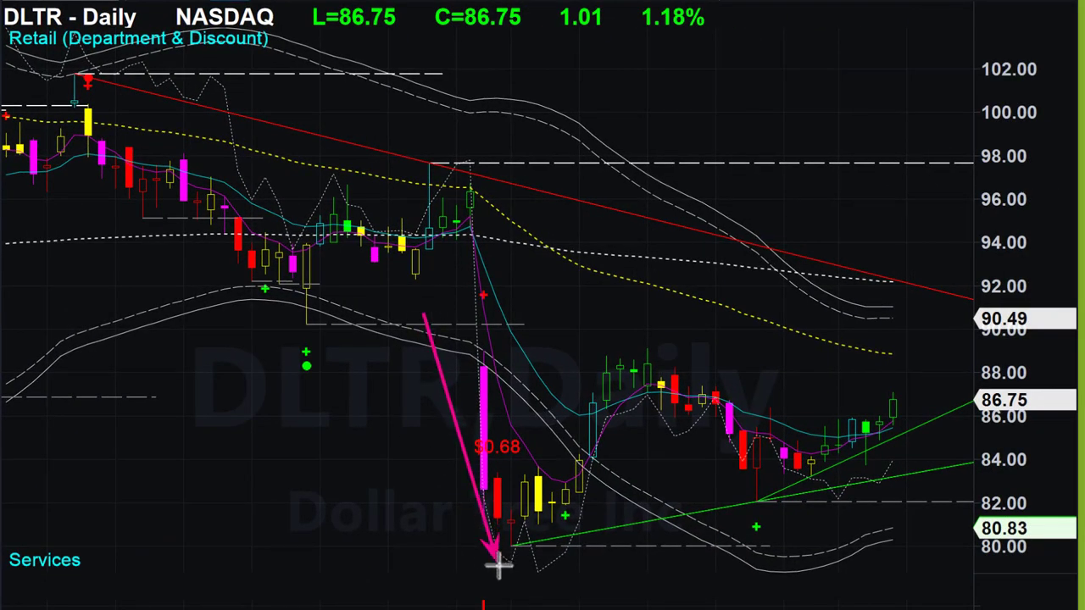
pyautogui.moveTo(530, 395); pyautogui.dragTo(516, 427)
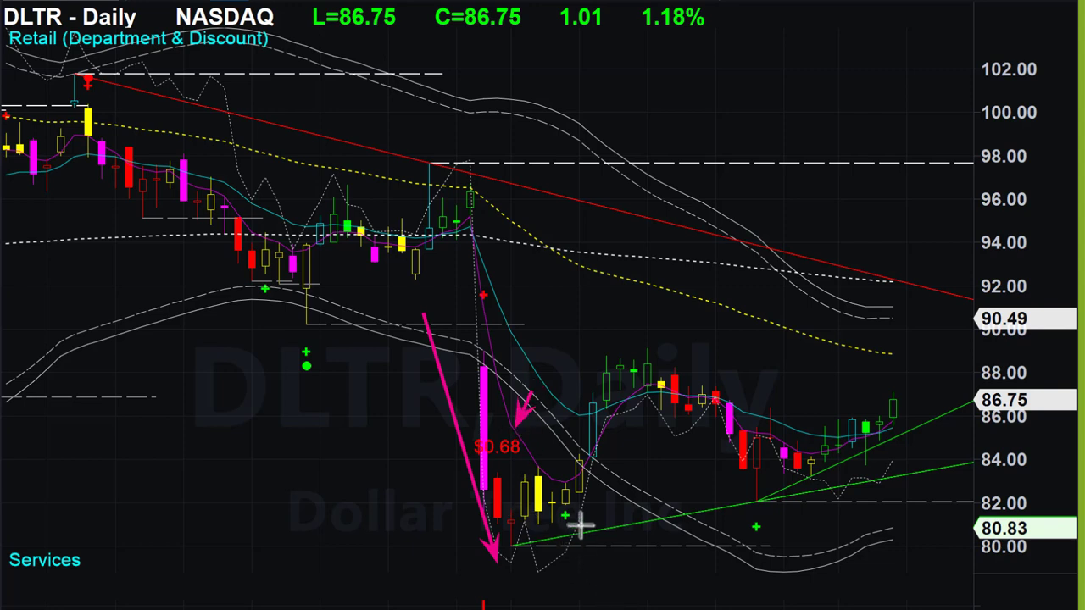
pyautogui.moveTo(574, 541); pyautogui.dragTo(744, 506)
# Draw an arrow along the rising green trendline and point arrows up at the recent bars above it on the DLTR daily chart
pyautogui.moveTo(651, 556); pyautogui.dragTo(647, 534)
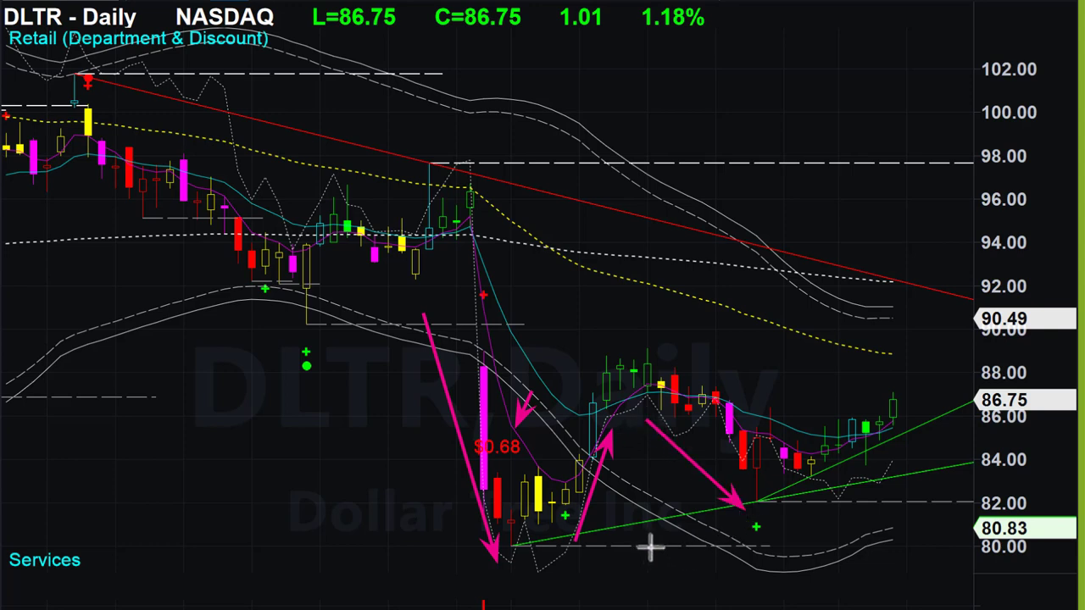
pyautogui.moveTo(818, 484); pyautogui.dragTo(864, 483)
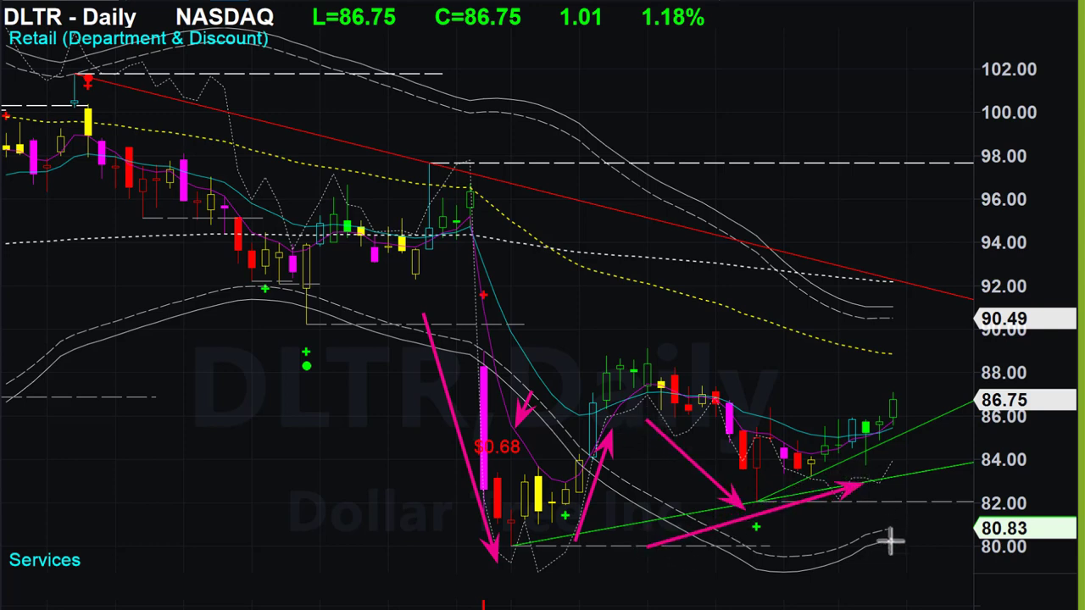
pyautogui.moveTo(814, 576); pyautogui.dragTo(855, 459)
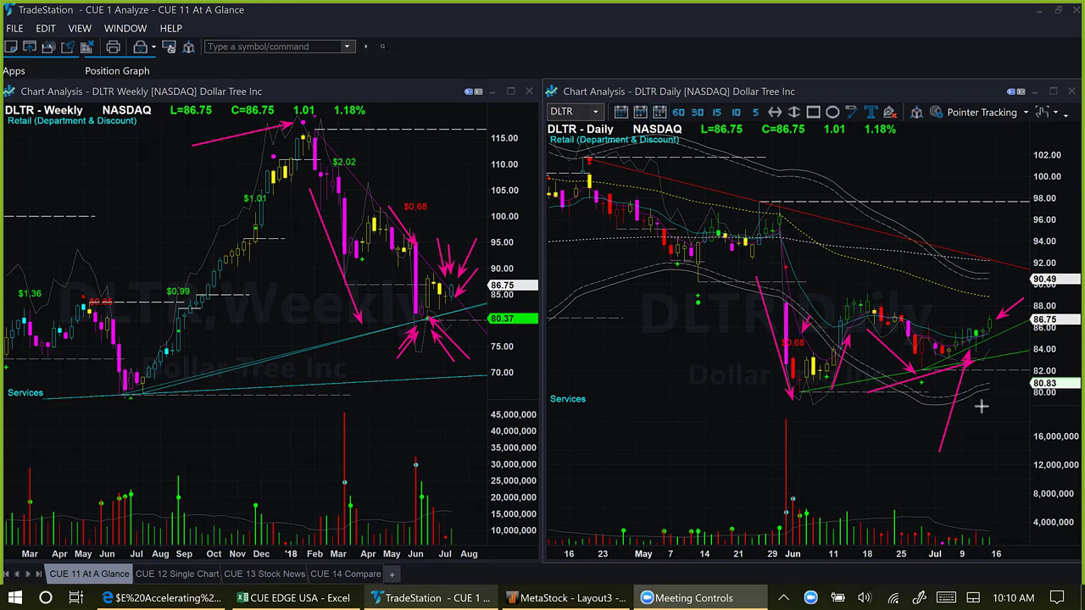
pyautogui.moveTo(1006, 395); pyautogui.dragTo(975, 352)
# Return to the CUE EDGE workbook, drill from the Hypermarkets & Super Centers industry into its stocks and highlight the WMT row
pyautogui.hotkey('alt', 'Tab')
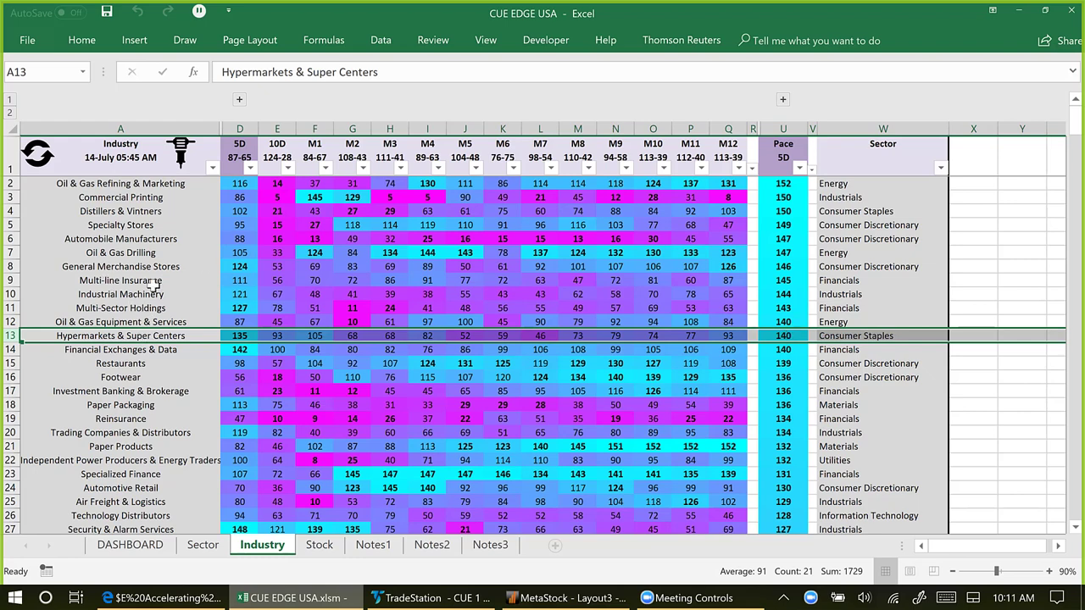
pyautogui.click(193, 157)
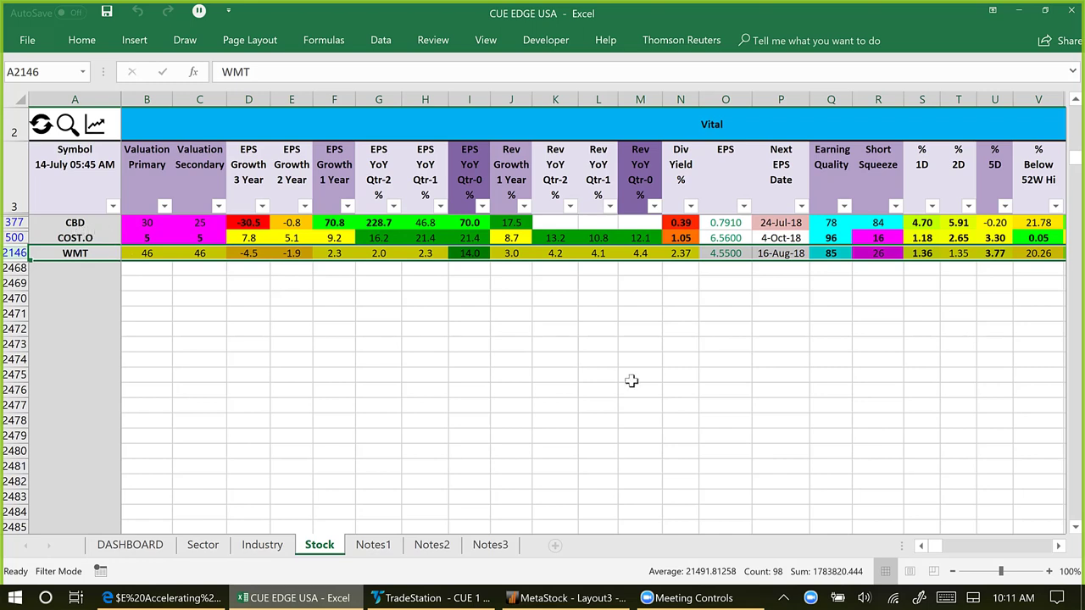
pyautogui.click(952, 571)
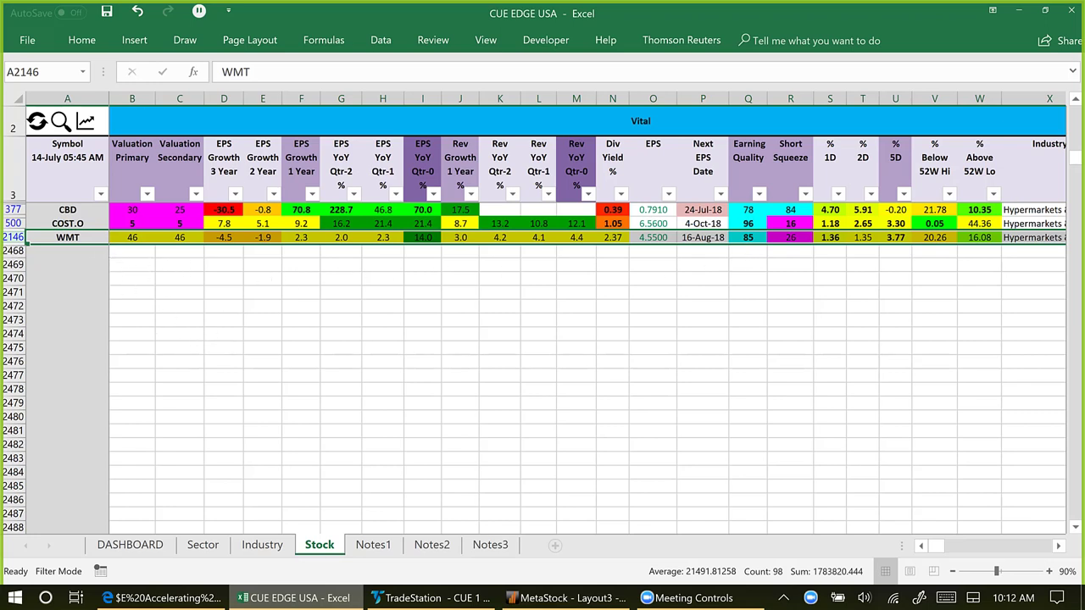
# Switch to TradeStation and trace the peak, the sell-off, the base and the latest upturn with arrows on the WMT weekly chart
pyautogui.hotkey('alt', 'Tab')
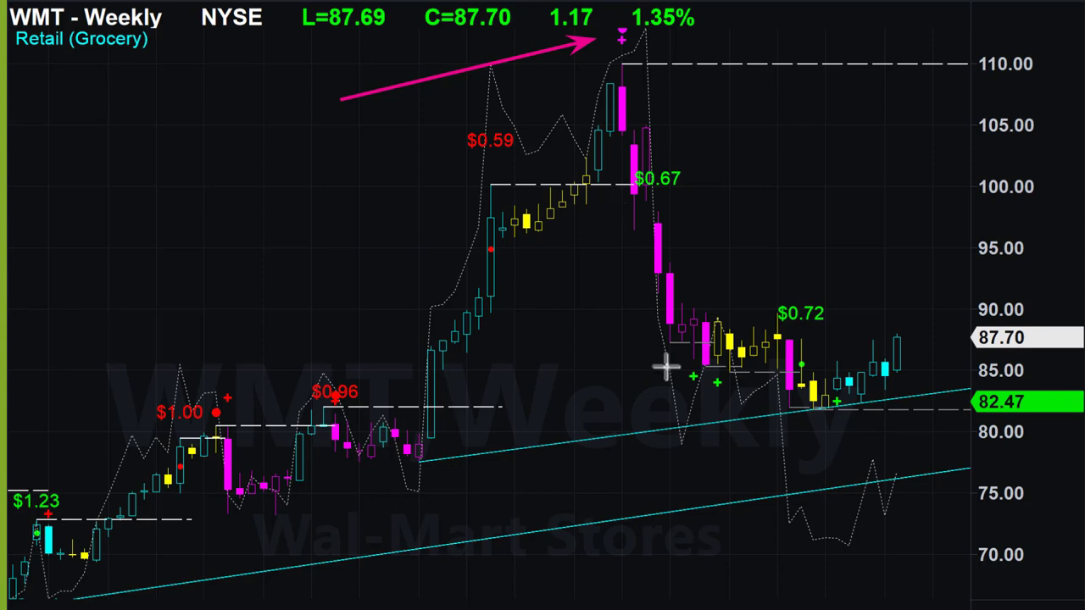
pyautogui.moveTo(665, 366); pyautogui.dragTo(667, 374)
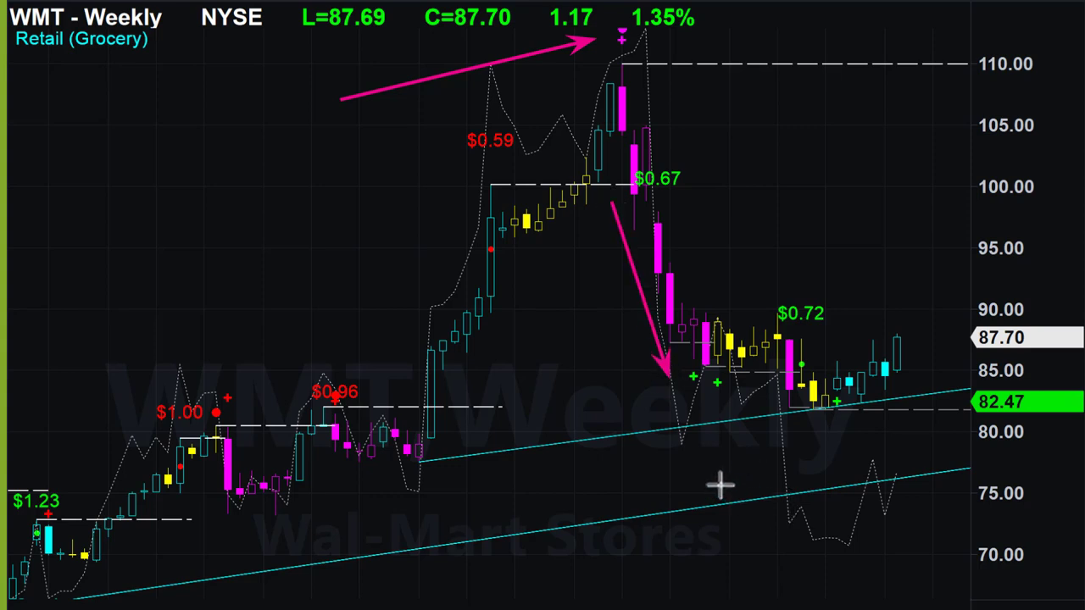
pyautogui.moveTo(716, 496); pyautogui.dragTo(812, 418)
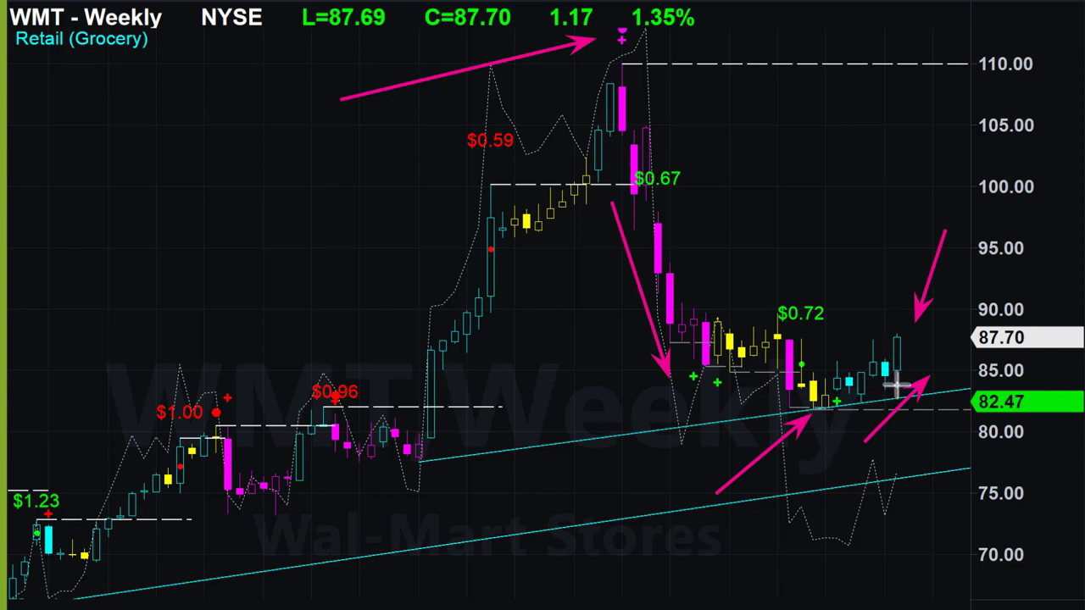
pyautogui.moveTo(912, 242); pyautogui.dragTo(893, 311)
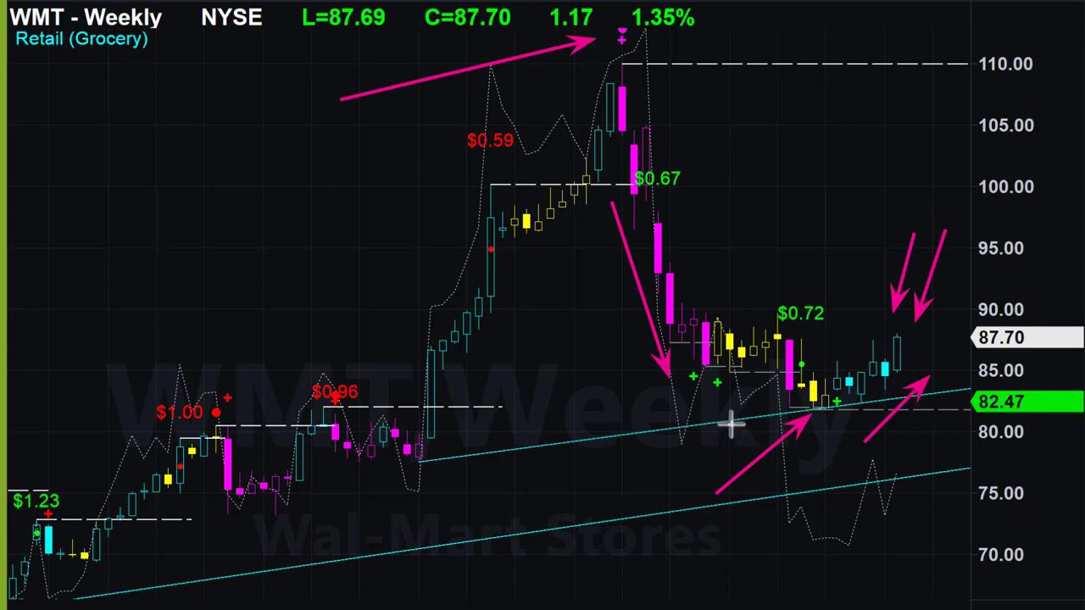
pyautogui.moveTo(635, 395)
pyautogui.mouseDown()
pyautogui.moveTo(688, 414)
pyautogui.moveTo(747, 410)
pyautogui.mouseUp()
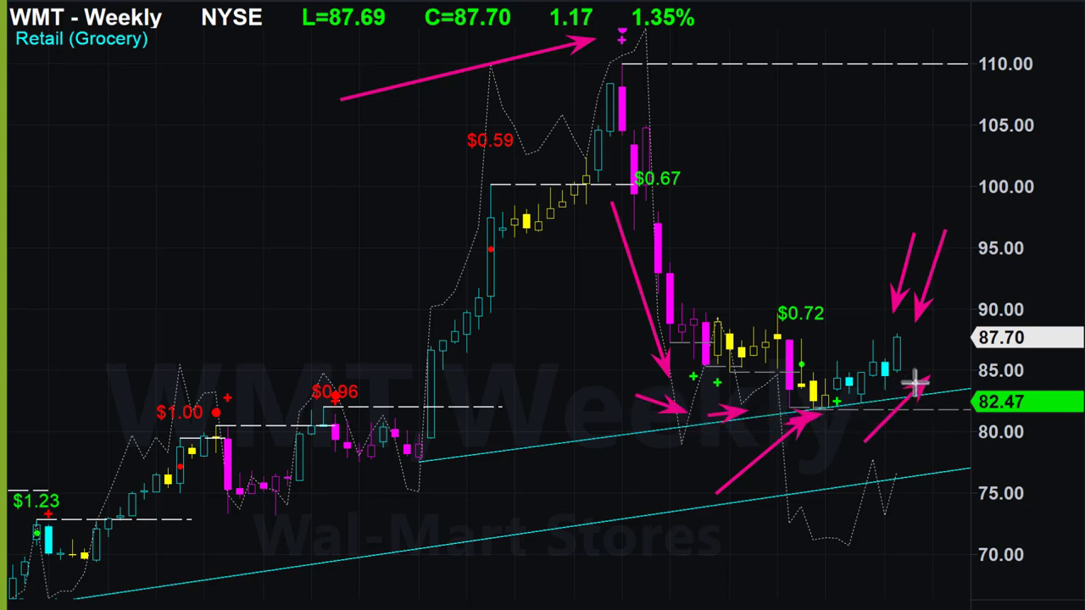
pyautogui.moveTo(861, 418); pyautogui.dragTo(948, 348)
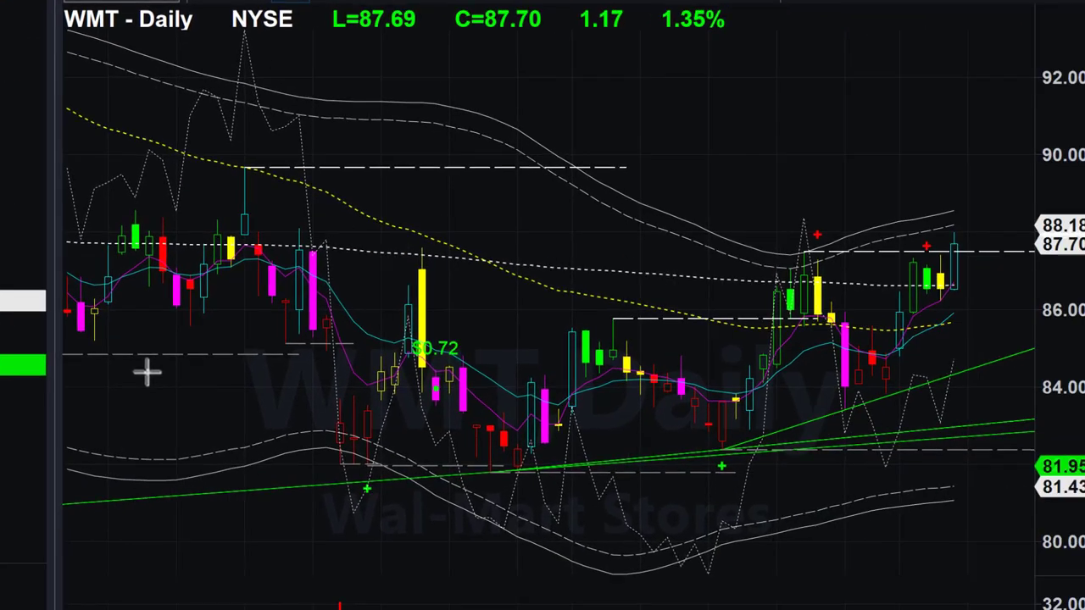
# Trace the decline, the flat base and the rising recovery with a curve of arrows below the bars on the WMT daily chart
pyautogui.moveTo(939, 398); pyautogui.dragTo(1050, 460)
pyautogui.moveTo(273, 467); pyautogui.dragTo(347, 483)
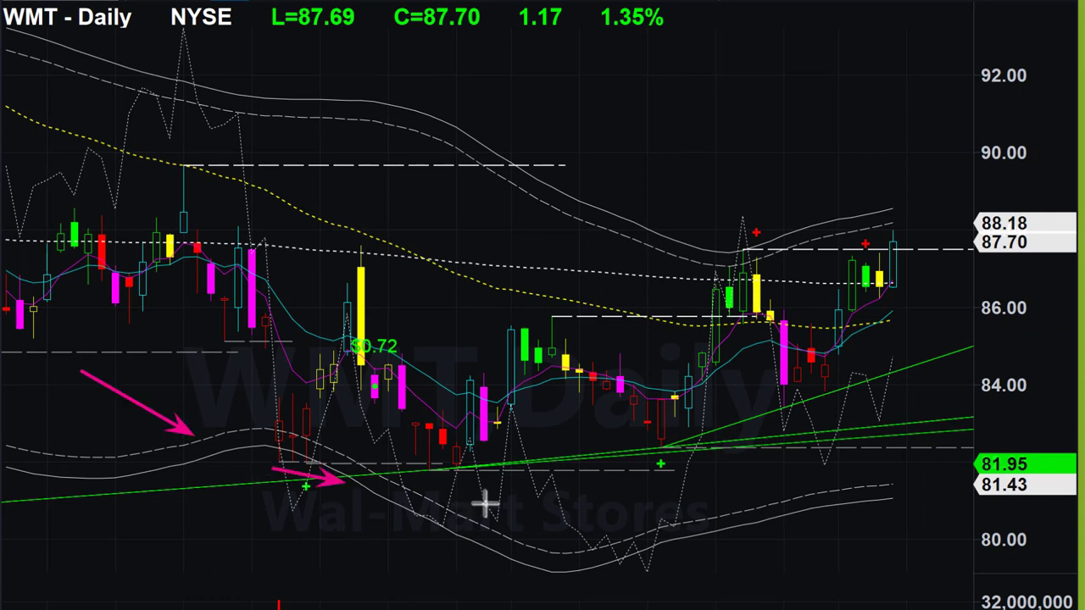
pyautogui.moveTo(480, 503); pyautogui.dragTo(615, 491)
pyautogui.moveTo(705, 511); pyautogui.dragTo(734, 493)
pyautogui.moveTo(871, 428); pyautogui.dragTo(915, 386)
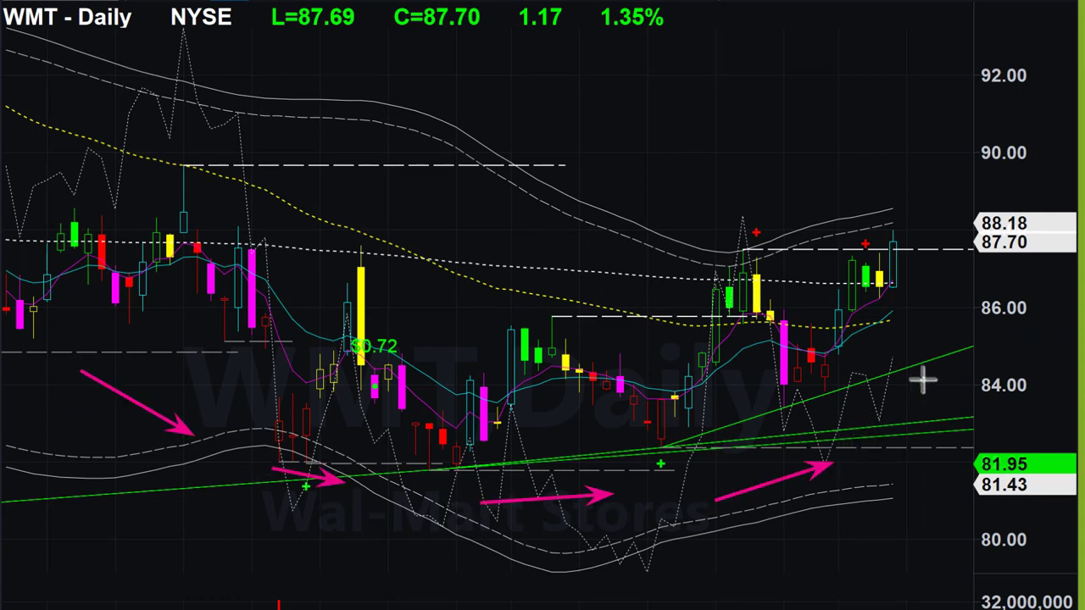
pyautogui.moveTo(937, 342); pyautogui.dragTo(971, 280)
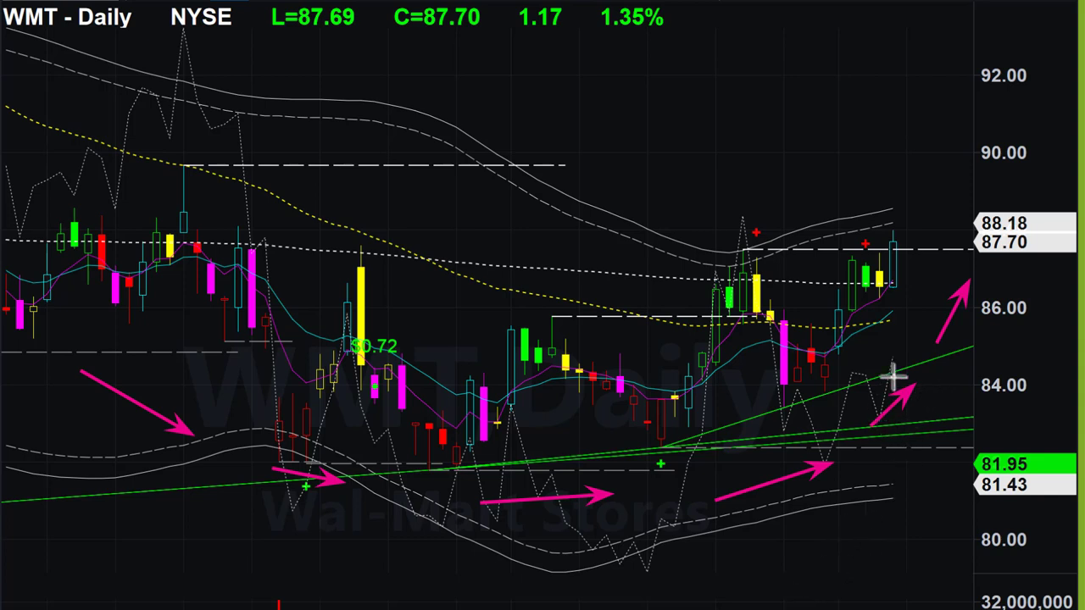
# Point arrows at the late-June peak on the WMT daily chart and trace the pullback and rising trendline below it
pyautogui.click(684, 153)
pyautogui.moveTo(727, 238); pyautogui.dragTo(732, 251)
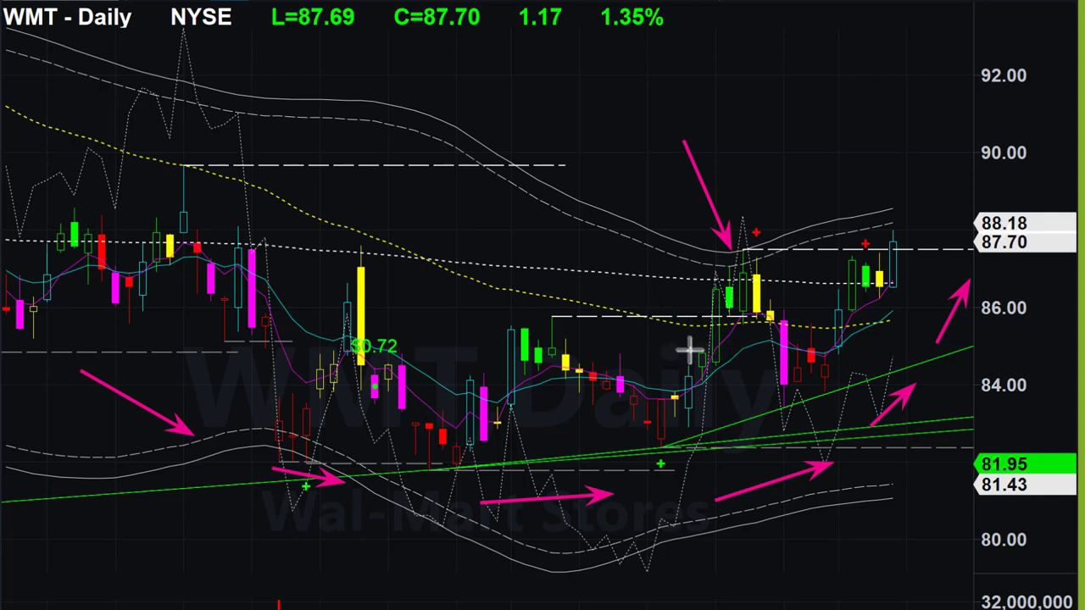
pyautogui.moveTo(744, 132); pyautogui.dragTo(735, 176)
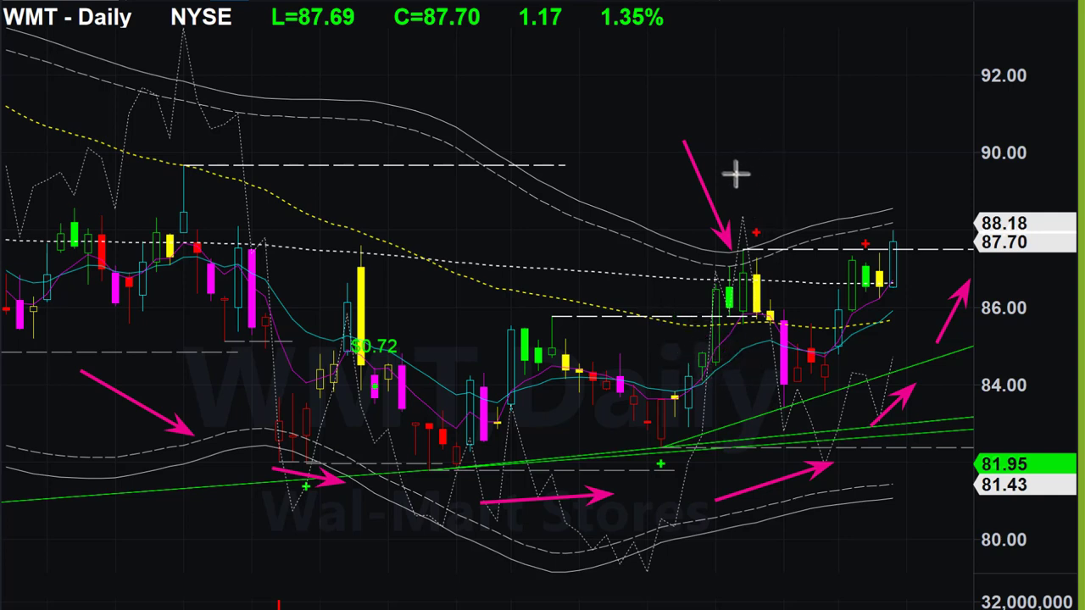
pyautogui.moveTo(742, 236); pyautogui.dragTo(745, 244)
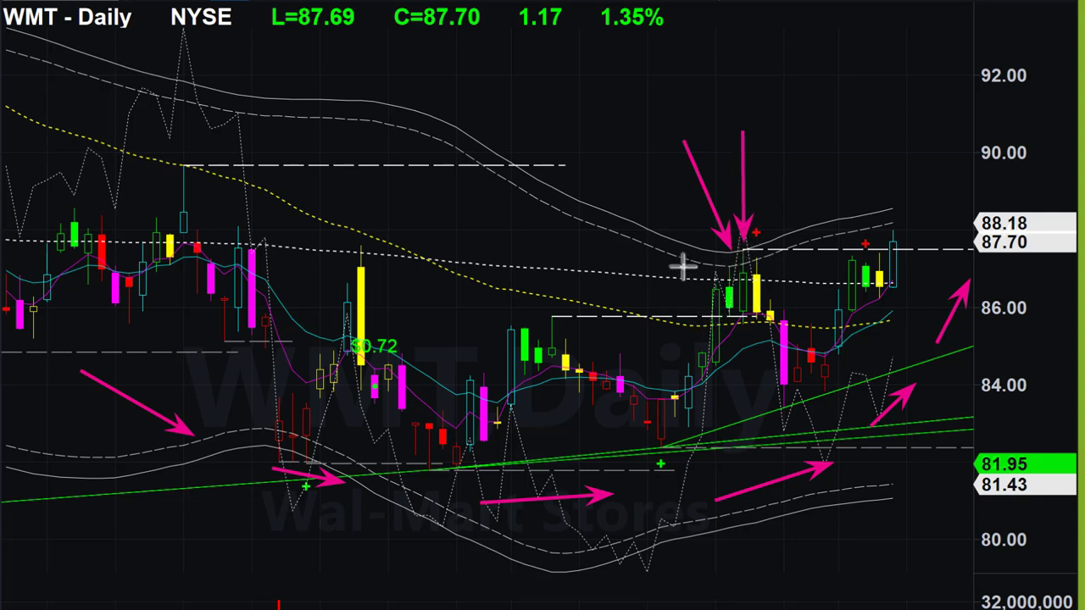
pyautogui.moveTo(680, 241); pyautogui.dragTo(729, 252)
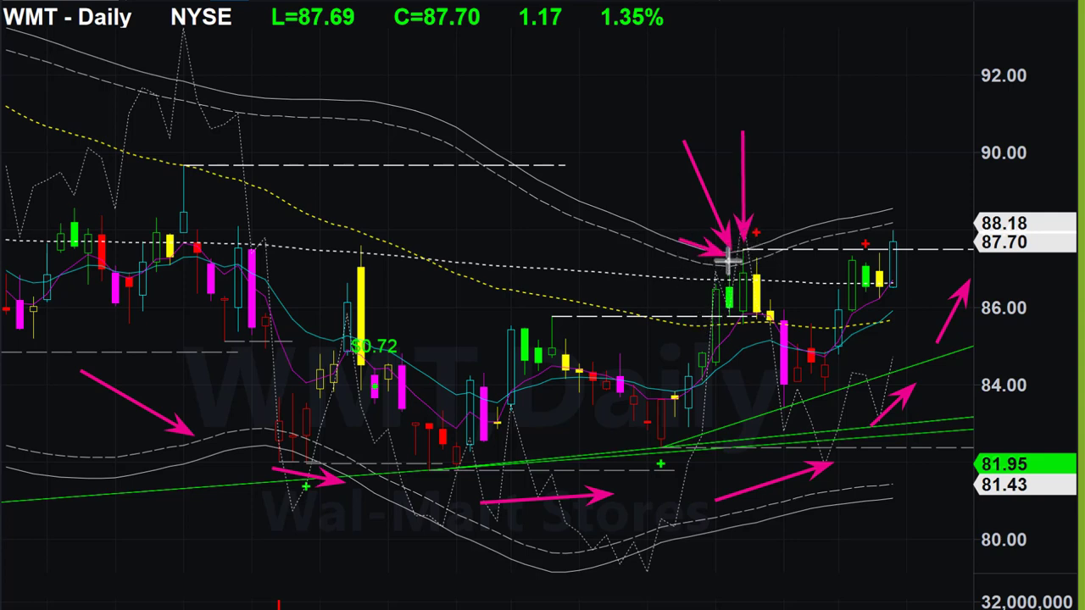
pyautogui.moveTo(726, 326)
pyautogui.mouseDown()
pyautogui.moveTo(770, 408)
pyautogui.moveTo(790, 413)
pyautogui.moveTo(836, 391)
pyautogui.mouseUp()
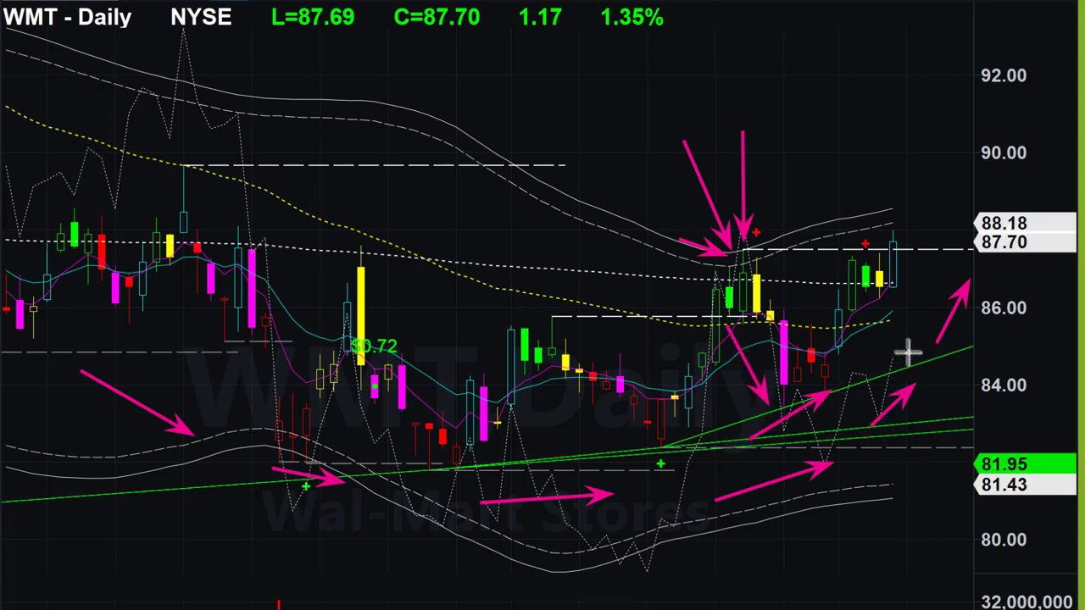
# Point arrows at the July rally bars up to the latest breakout bar on the WMT daily chart
pyautogui.moveTo(894, 571); pyautogui.dragTo(843, 367)
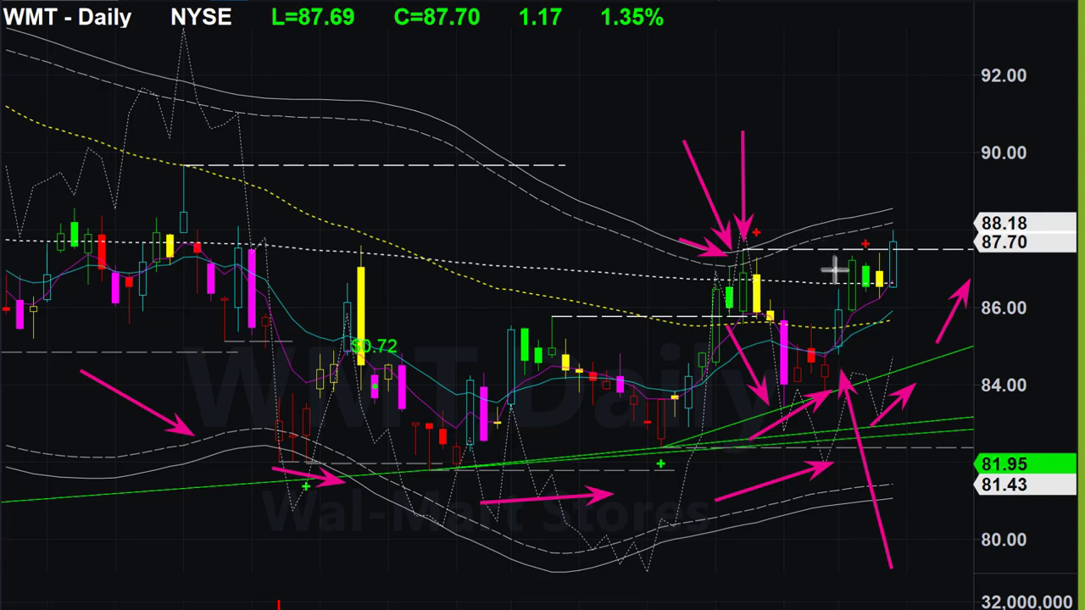
pyautogui.moveTo(812, 190); pyautogui.dragTo(834, 270)
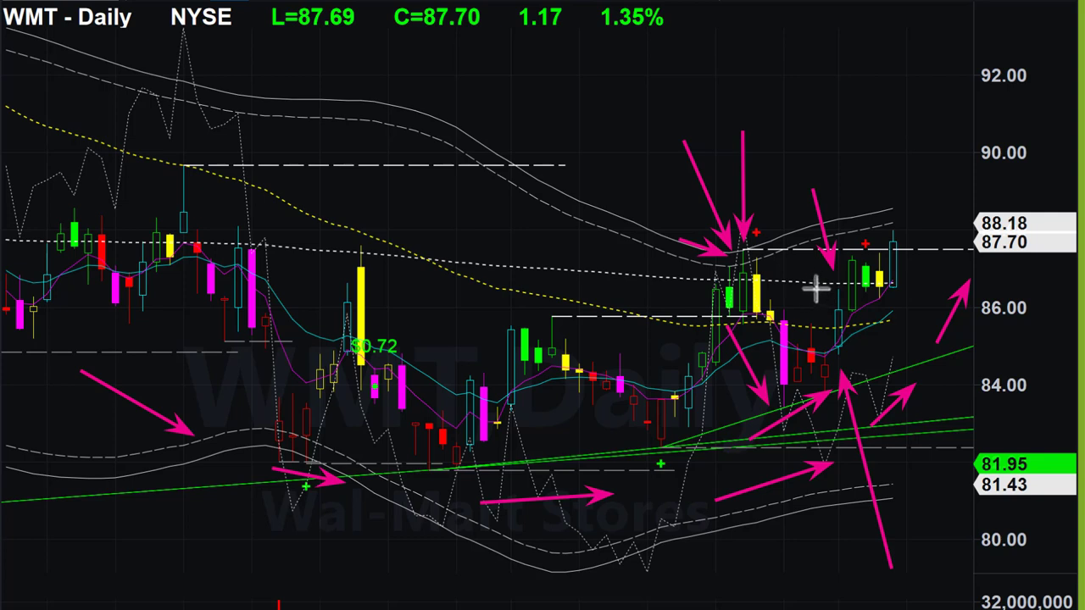
pyautogui.moveTo(897, 354); pyautogui.dragTo(862, 319)
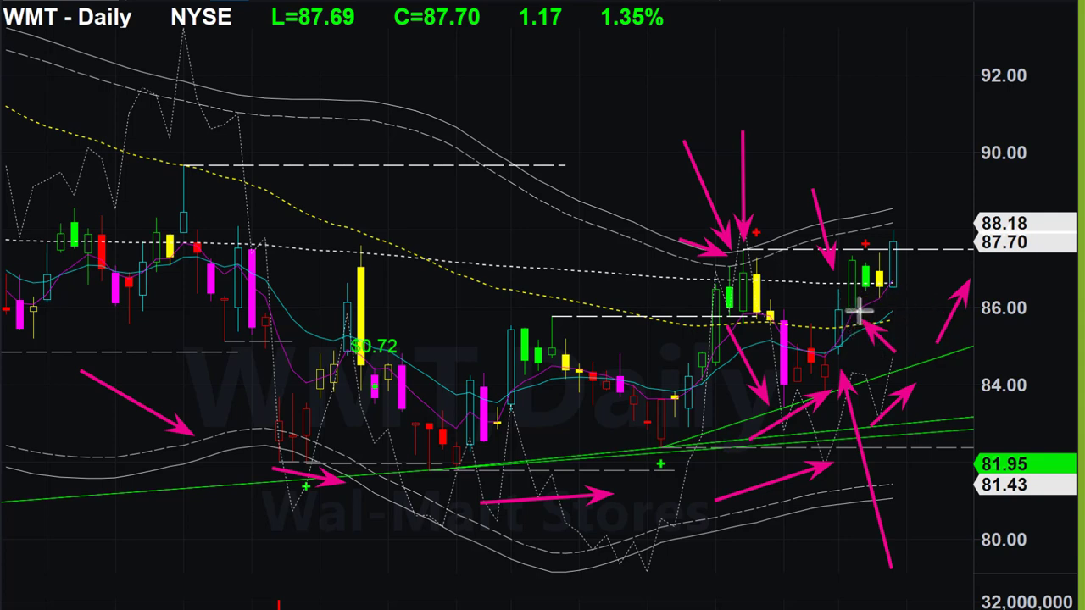
pyautogui.moveTo(981, 123); pyautogui.dragTo(909, 232)
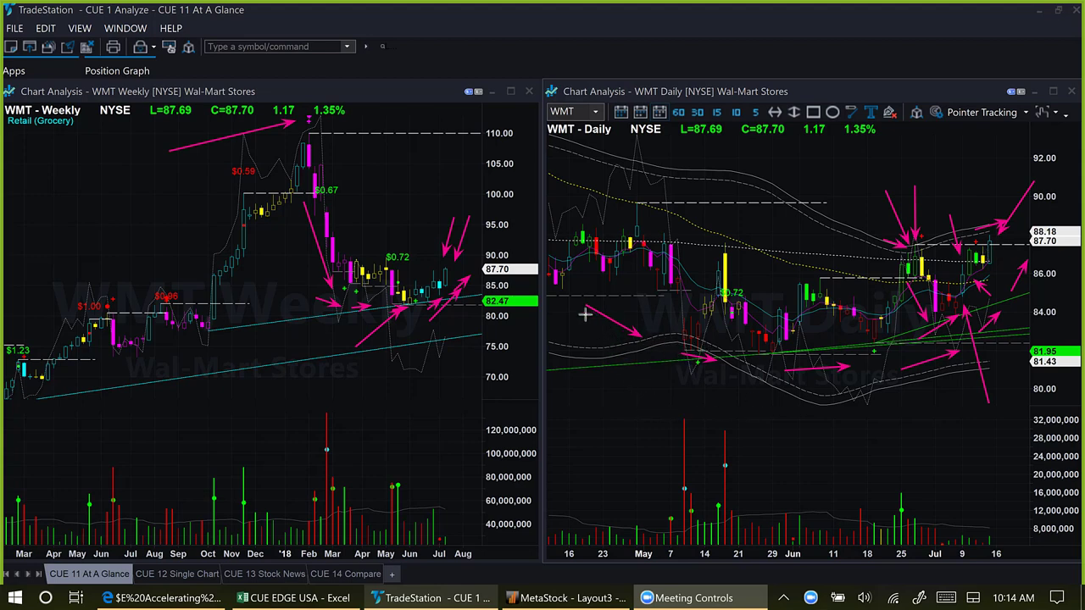
# Trace WMT's decline, base and recovery with more arrows on the daily and weekly charts, and clear the annotations
pyautogui.moveTo(661, 351)
pyautogui.mouseDown()
pyautogui.moveTo(870, 400)
pyautogui.moveTo(946, 379)
pyautogui.mouseUp()
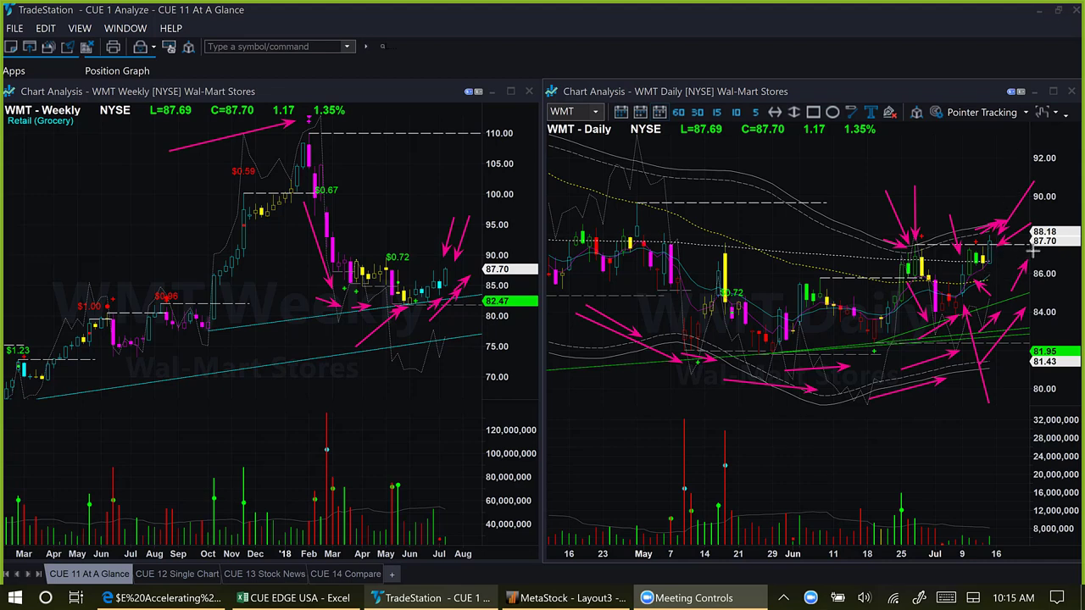
pyautogui.moveTo(1054, 261); pyautogui.dragTo(999, 252)
pyautogui.moveTo(292, 228); pyautogui.dragTo(300, 249)
pyautogui.moveTo(336, 323); pyautogui.dragTo(336, 321)
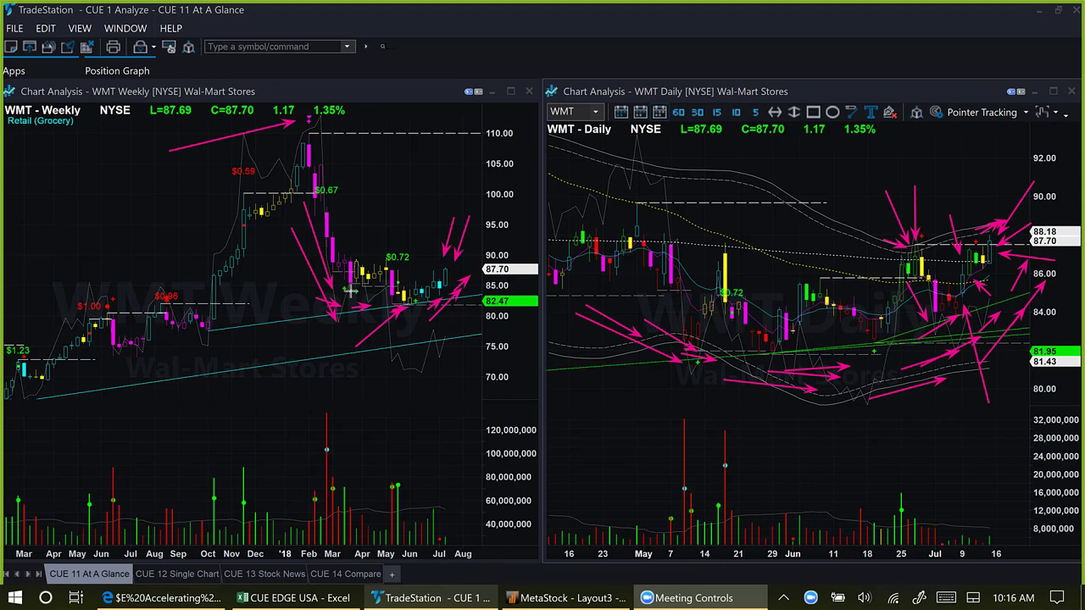
pyautogui.moveTo(704, 405); pyautogui.dragTo(756, 352)
pyautogui.press('e')
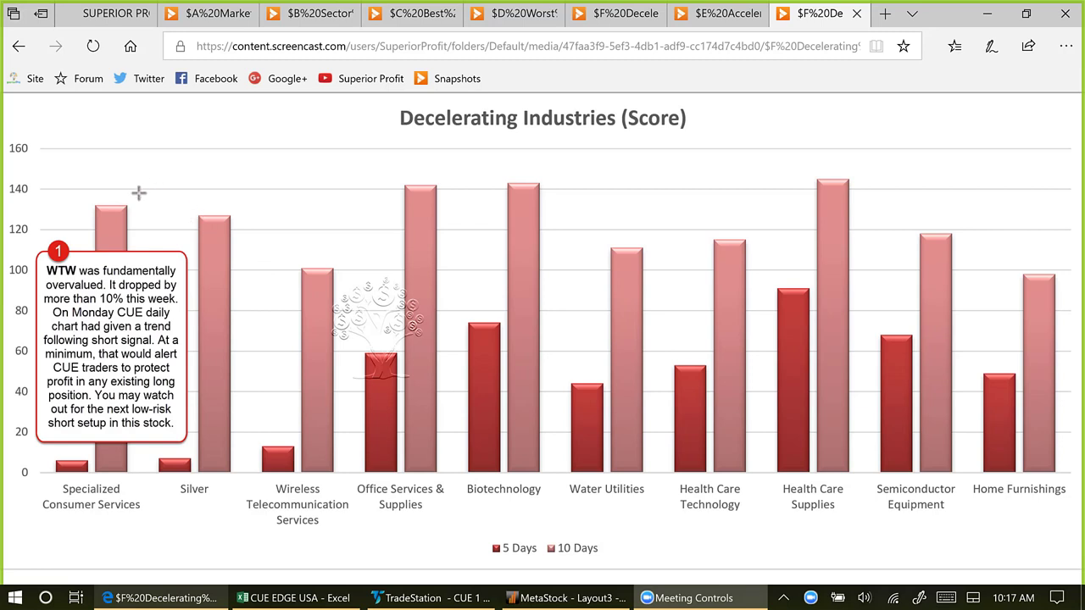
# Point arrows at the 5-day and 10-day bars of Specialized Consumer Services, Silver and Wireless Telecommunication Services on the Decelerating Industries chart
pyautogui.moveTo(32, 446); pyautogui.dragTo(56, 464)
pyautogui.moveTo(146, 449); pyautogui.dragTo(163, 459)
pyautogui.moveTo(279, 448); pyautogui.dragTo(277, 446)
pyautogui.moveTo(103, 180); pyautogui.dragTo(111, 197)
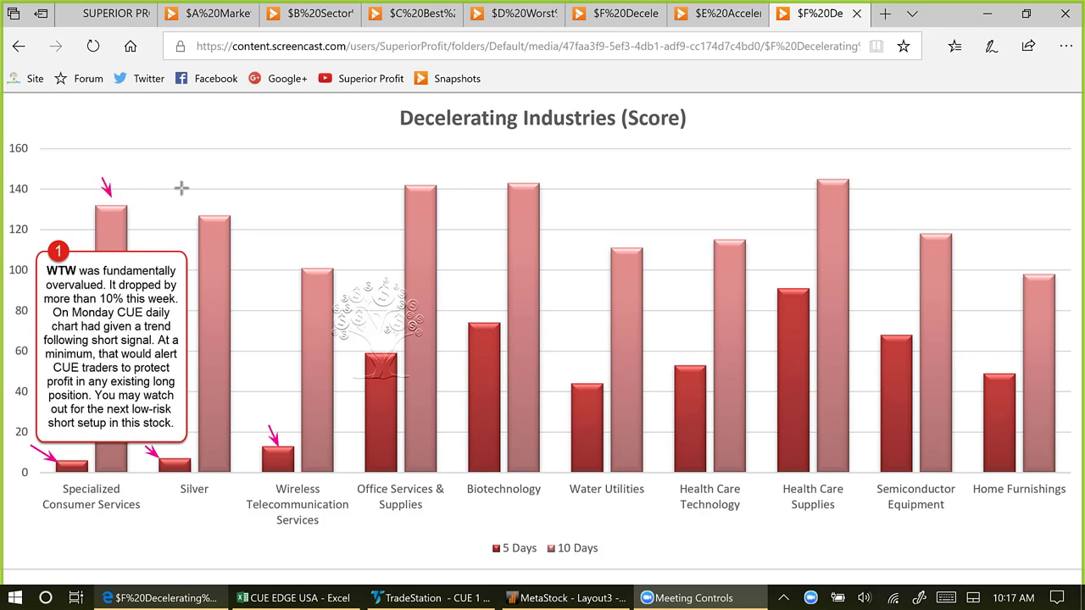
pyautogui.moveTo(181, 188); pyautogui.dragTo(198, 209)
pyautogui.moveTo(309, 259); pyautogui.dragTo(330, 289)
# Mark the Specialized Consumer Services label and the key lines of the WTW callout with arrows
pyautogui.moveTo(58, 552); pyautogui.dragTo(84, 522)
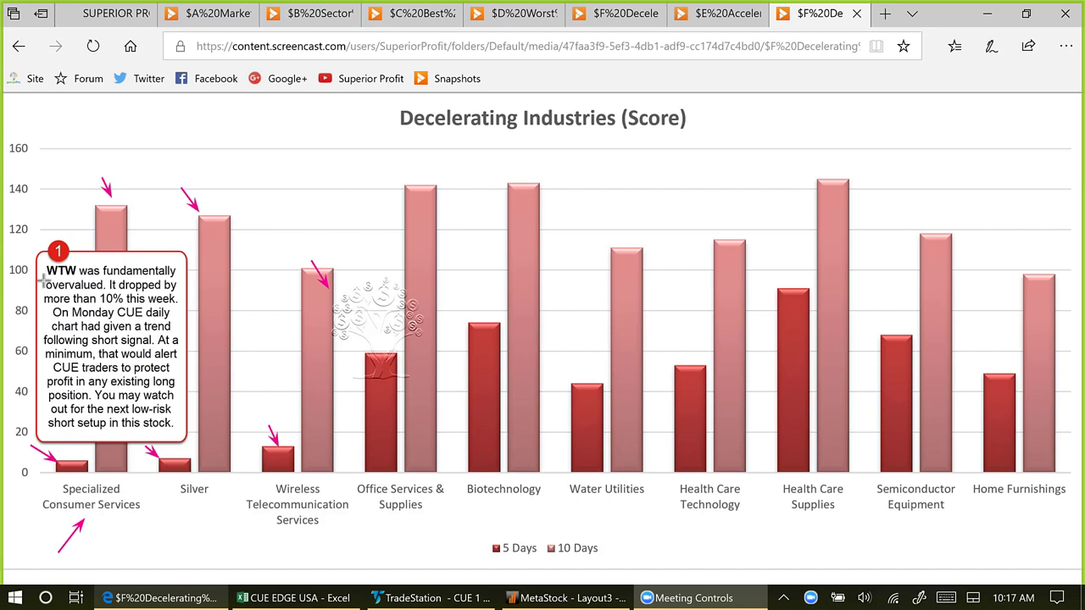
pyautogui.moveTo(89, 215); pyautogui.dragTo(73, 251)
pyautogui.moveTo(219, 271); pyautogui.dragTo(173, 296)
pyautogui.moveTo(216, 297); pyautogui.dragTo(175, 312)
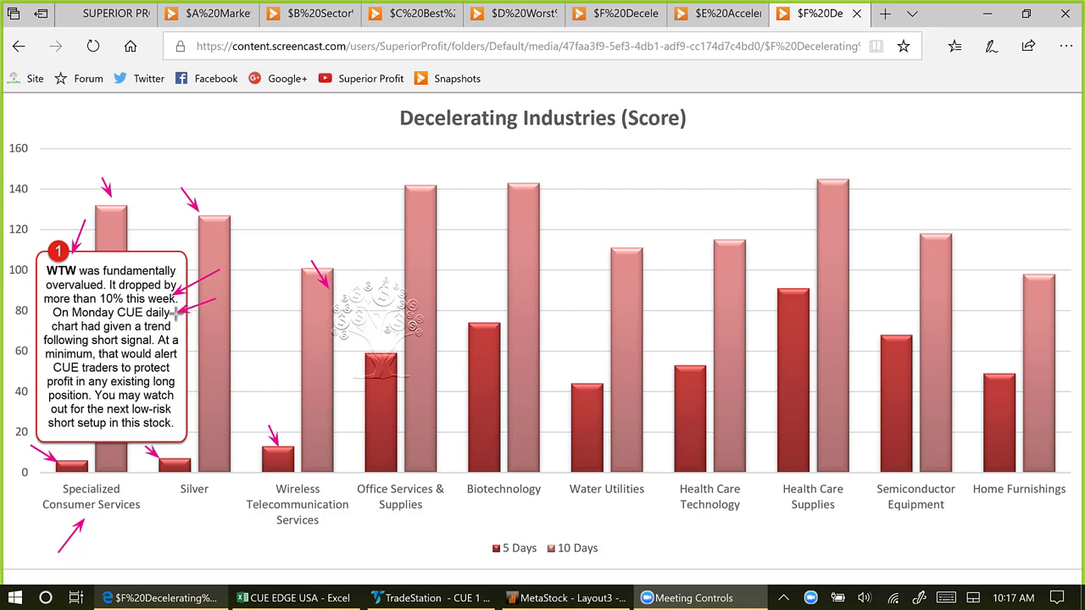
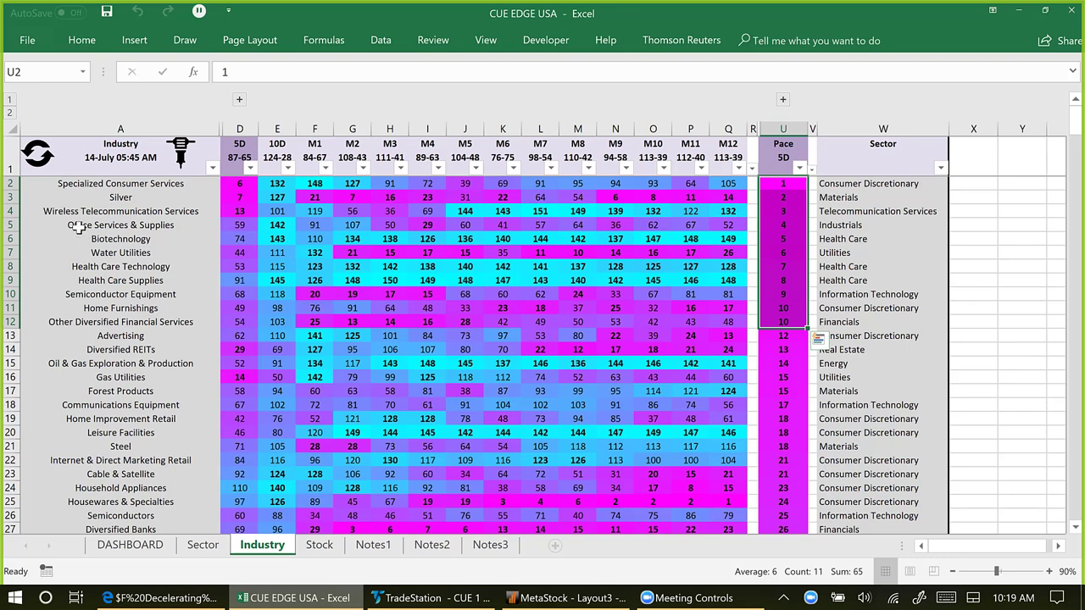
# In the CUE EDGE workbook, drill from the Specialized Consumer Services industry into its stocks and highlight the WTW row
pyautogui.click(12, 182)
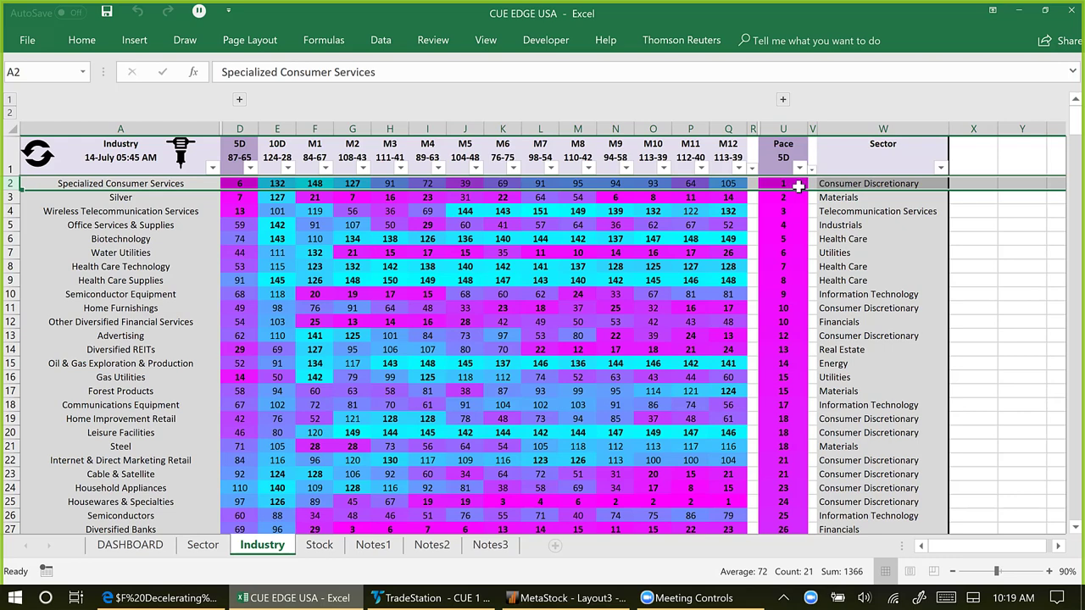
pyautogui.click(181, 154)
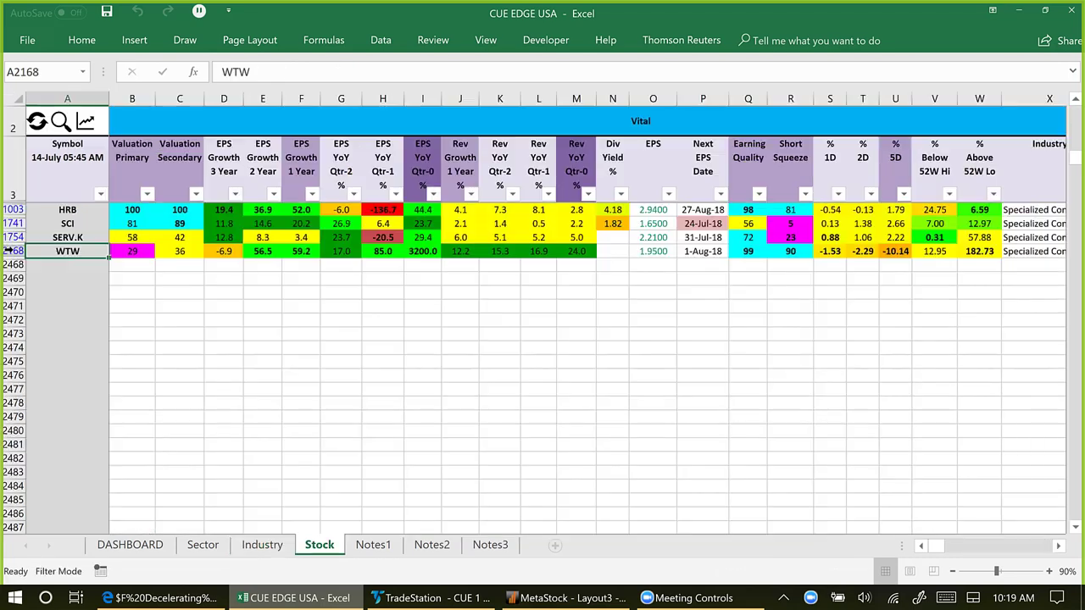
pyautogui.hotkey('shift', 'space')
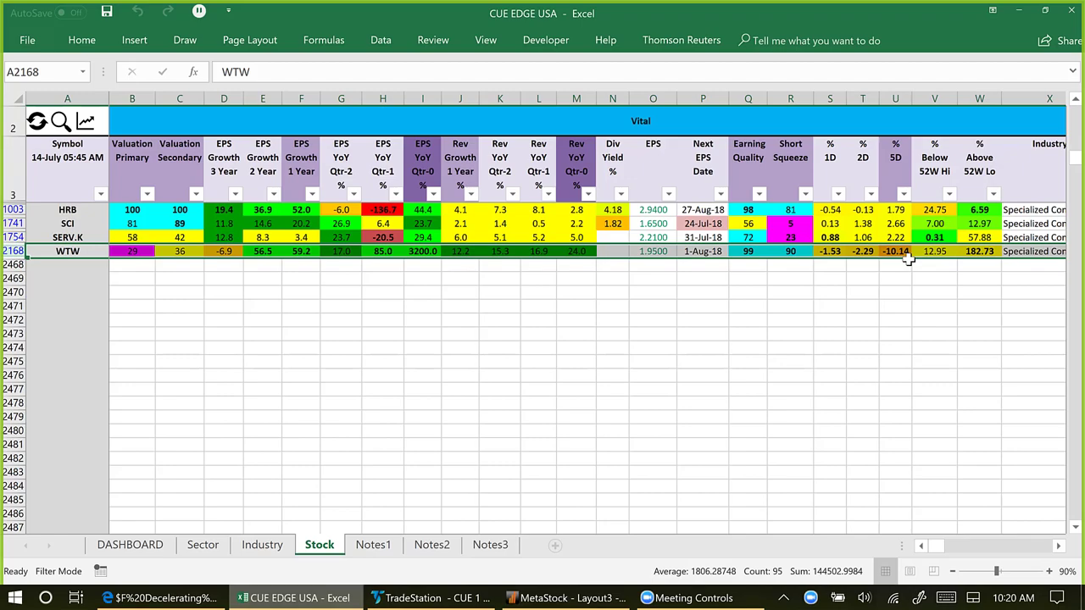
# Switch to TradeStation and mark the long uptrend, its start, the breakouts, the spring pullback and the peak with arrows on the WTW weekly chart
pyautogui.hotkey('alt', 'Tab')
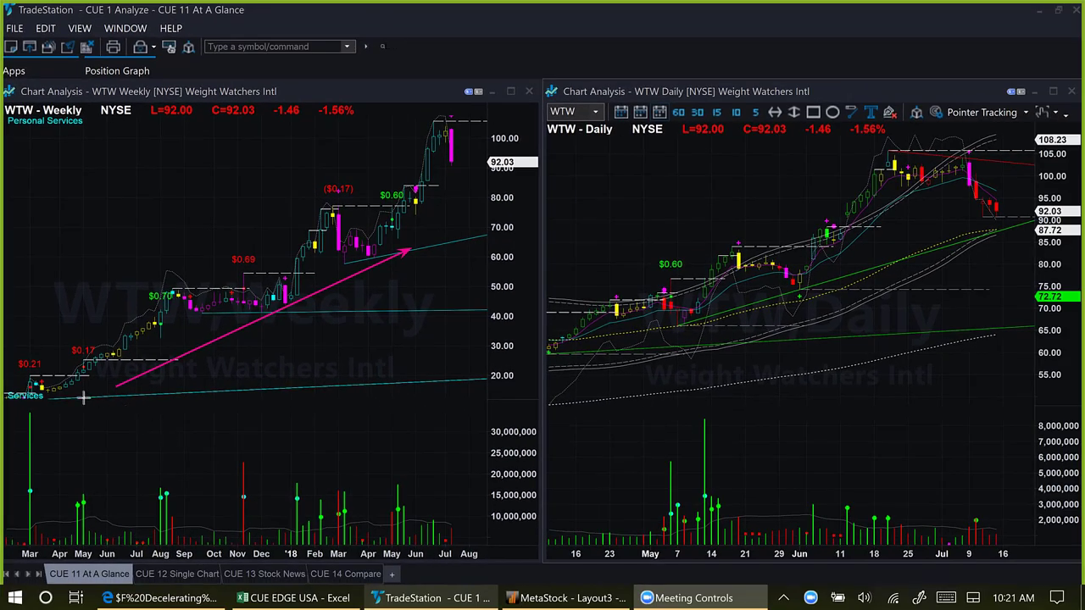
pyautogui.moveTo(166, 433); pyautogui.dragTo(75, 387)
pyautogui.moveTo(257, 230); pyautogui.dragTo(290, 269)
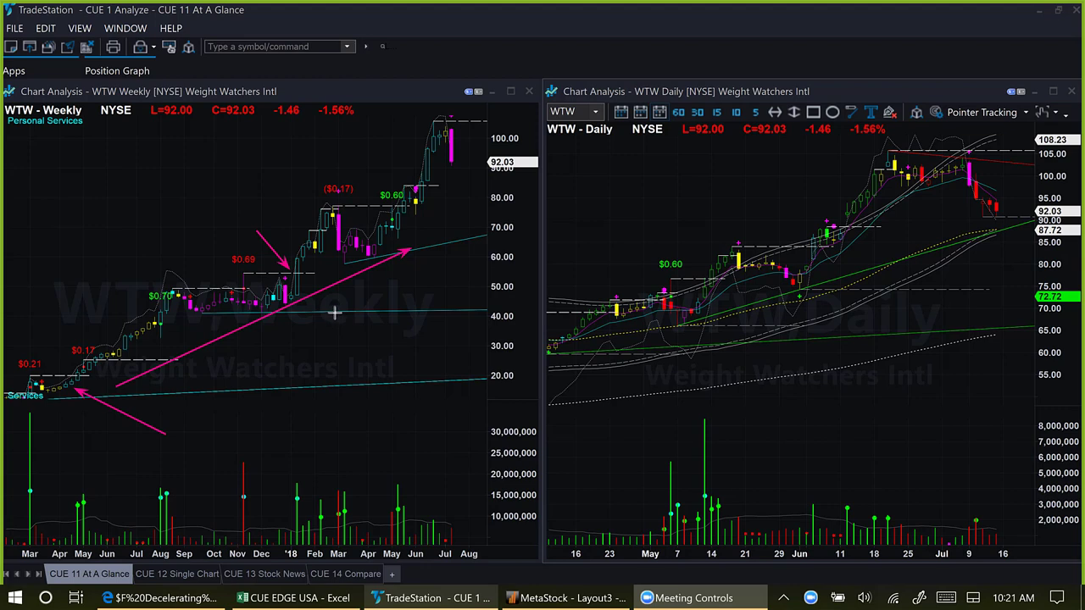
pyautogui.moveTo(363, 171); pyautogui.dragTo(399, 207)
pyautogui.moveTo(409, 127); pyautogui.dragTo(432, 126)
pyautogui.moveTo(412, 222); pyautogui.dragTo(412, 223)
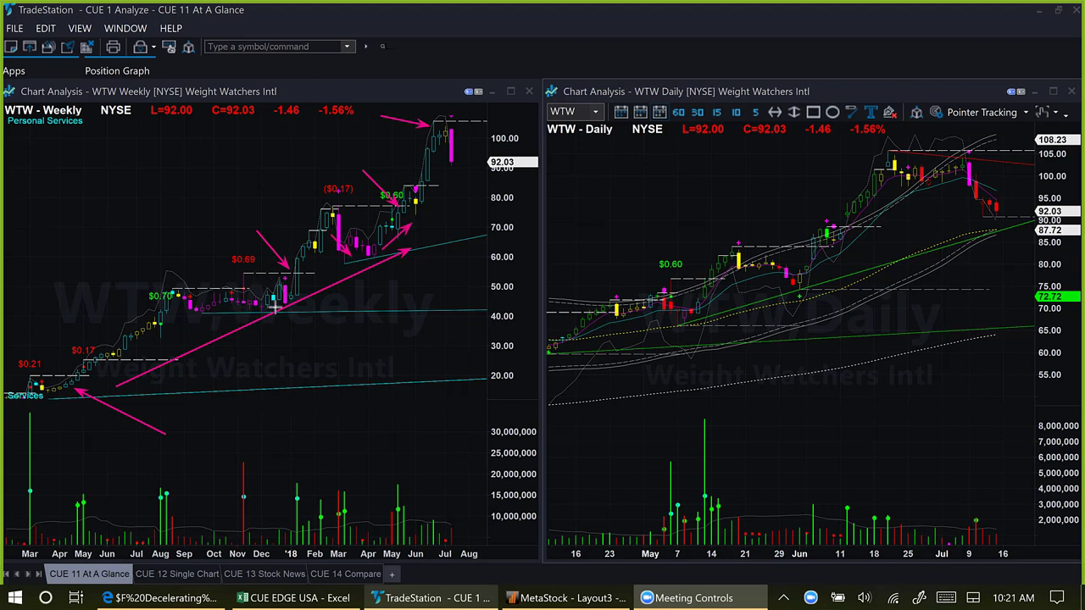
# Add arrows along the early base, the late-2017 consolidation and its breakout rally, and at the recent peak on the WTW weekly chart
pyautogui.moveTo(237, 310); pyautogui.dragTo(298, 307)
pyautogui.moveTo(305, 270); pyautogui.dragTo(321, 254)
pyautogui.moveTo(17, 407); pyautogui.dragTo(82, 391)
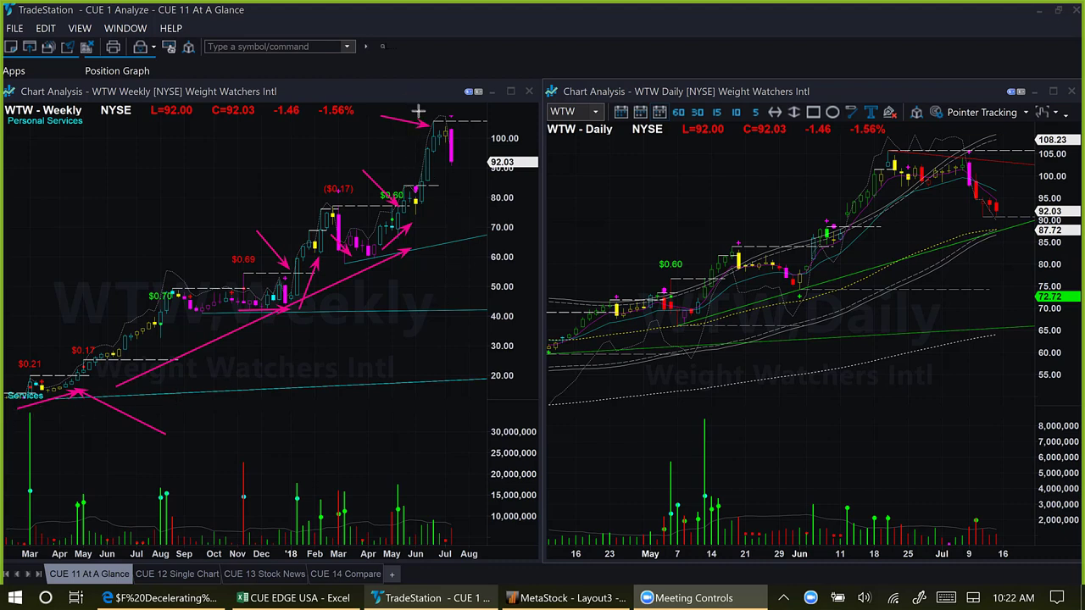
pyautogui.moveTo(410, 100); pyautogui.dragTo(428, 116)
pyautogui.moveTo(447, 82); pyautogui.dragTo(436, 114)
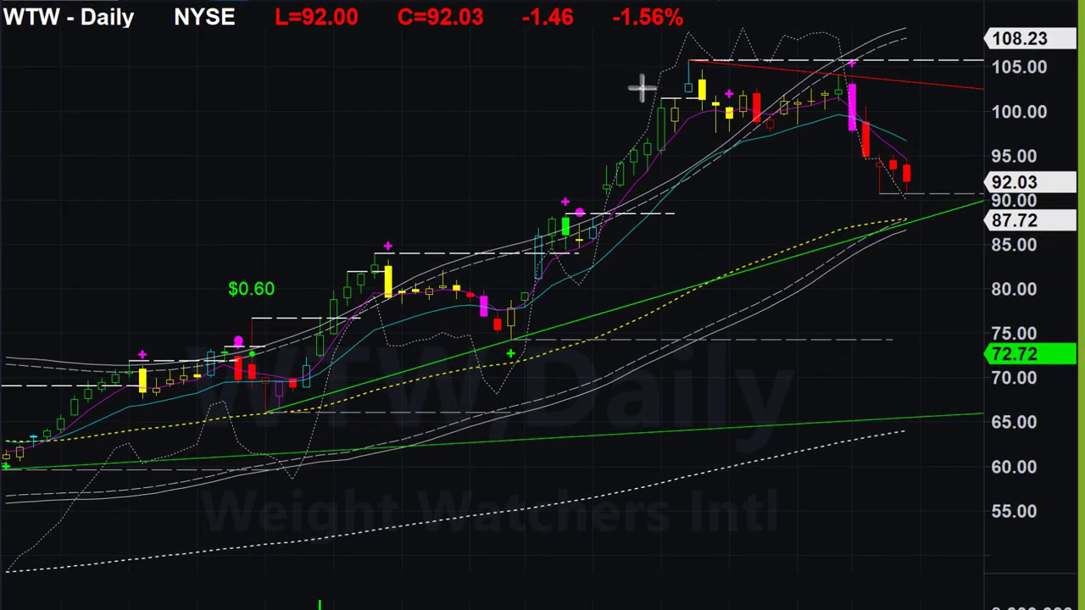
# Mark the June peak, the dip, the July retest and the resistance between the highs with arrows on the WTW daily chart
pyautogui.moveTo(557, 44)
pyautogui.mouseDown()
pyautogui.moveTo(603, 72)
pyautogui.moveTo(680, 78)
pyautogui.moveTo(727, 134)
pyautogui.mouseUp()
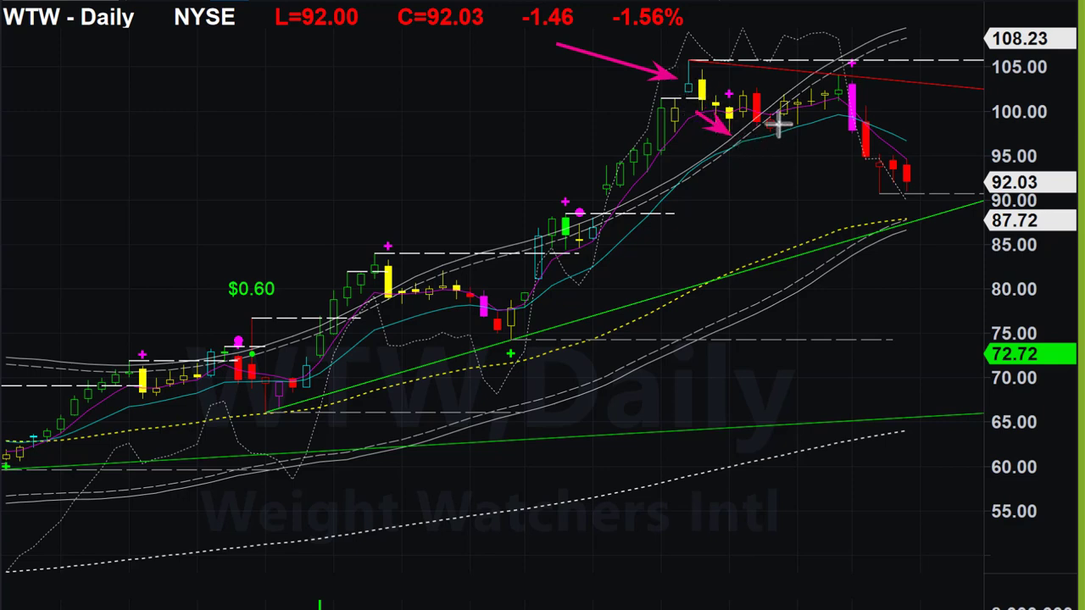
pyautogui.moveTo(786, 86)
pyautogui.mouseDown()
pyautogui.moveTo(848, 24)
pyautogui.moveTo(843, 32)
pyautogui.mouseUp()
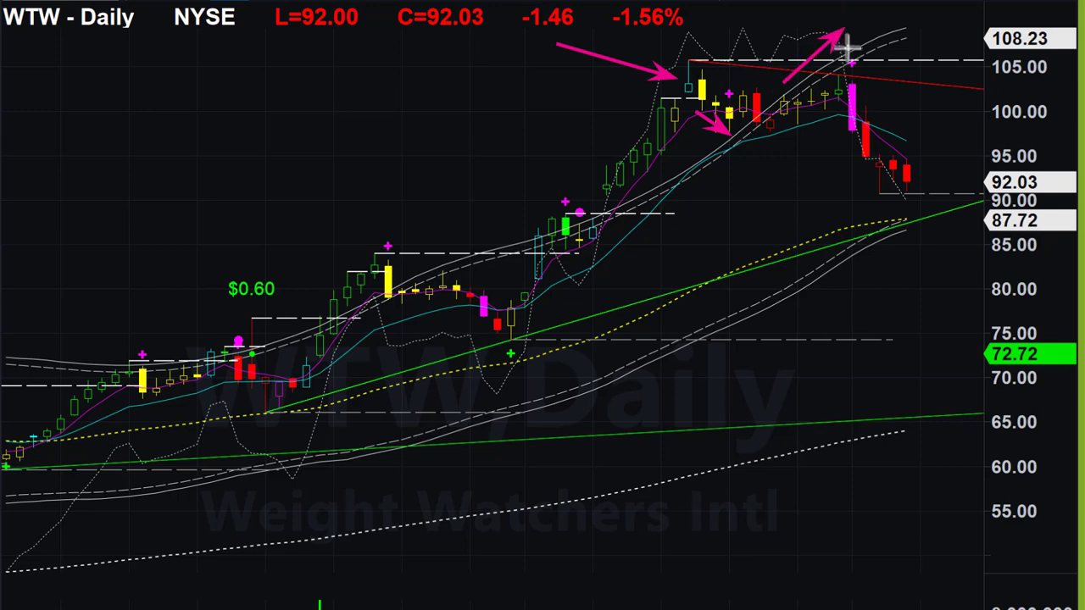
pyautogui.moveTo(710, 53)
pyautogui.mouseDown()
pyautogui.moveTo(900, 58)
pyautogui.moveTo(866, 87)
pyautogui.mouseUp()
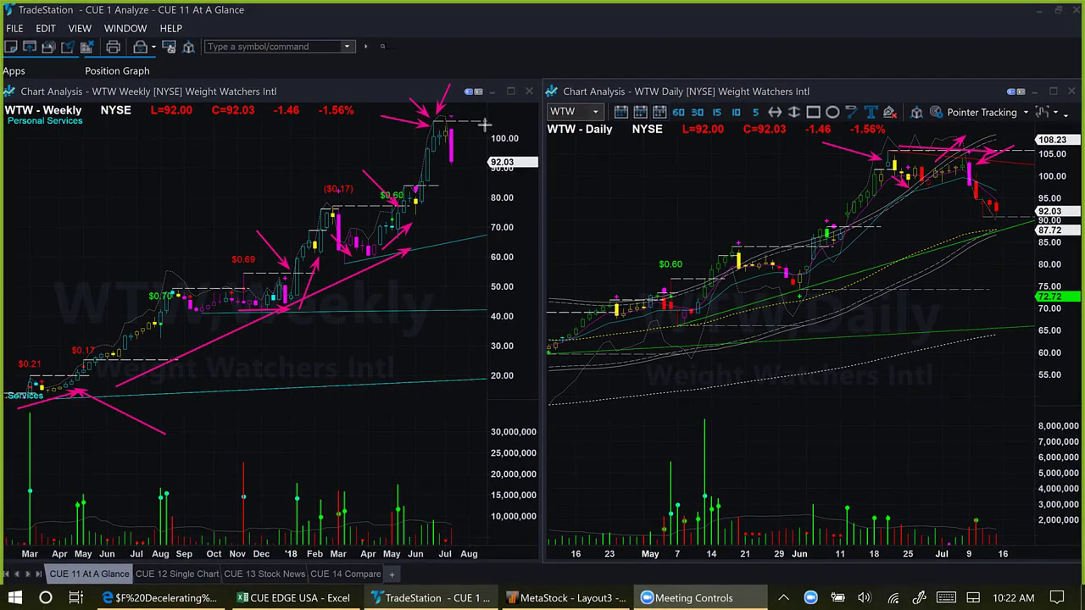
# Point at WTW's latest weekly bar, and mark the July drop, horizontal levels above it and the rising trendline below on the daily chart
pyautogui.moveTo(486, 124); pyautogui.dragTo(458, 139)
pyautogui.moveTo(977, 183); pyautogui.dragTo(1000, 186)
pyautogui.moveTo(1019, 144); pyautogui.dragTo(1019, 144)
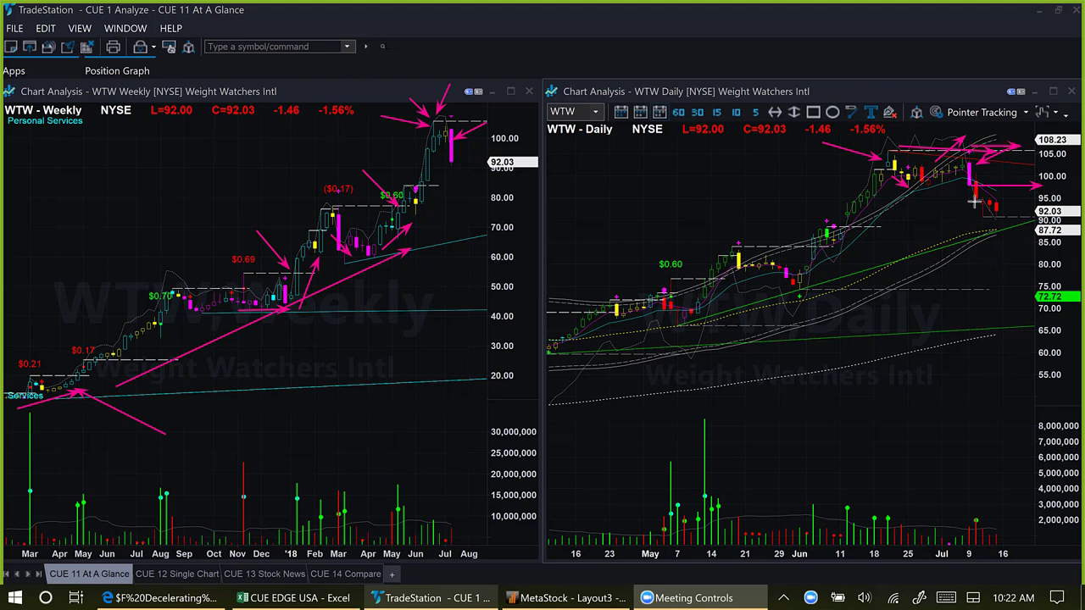
pyautogui.moveTo(966, 180); pyautogui.dragTo(993, 225)
pyautogui.moveTo(944, 263); pyautogui.dragTo(1028, 234)
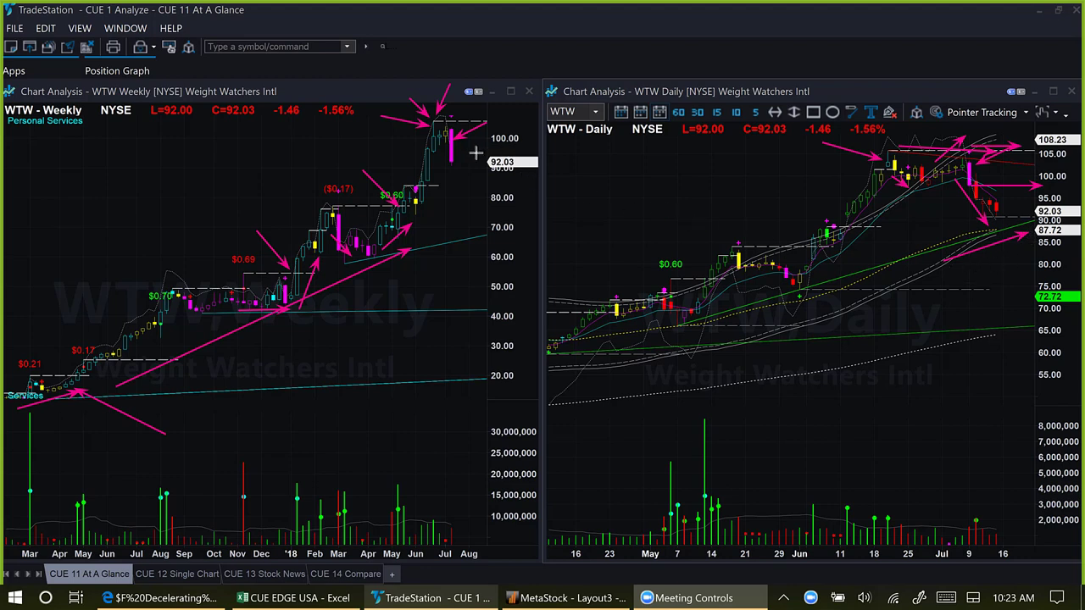
# Point another arrow at the latest WTW weekly bar and sketch a potential bounce and renewed drop on the daily chart
pyautogui.moveTo(505, 146); pyautogui.dragTo(472, 155)
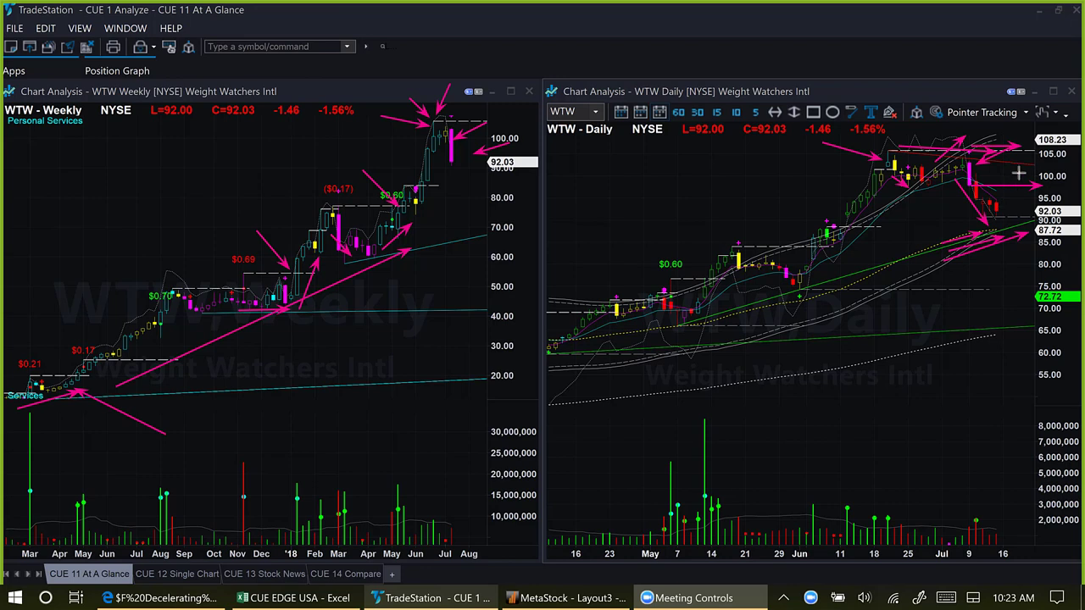
pyautogui.moveTo(1000, 210); pyautogui.dragTo(1019, 172)
pyautogui.moveTo(1017, 158); pyautogui.dragTo(1042, 189)
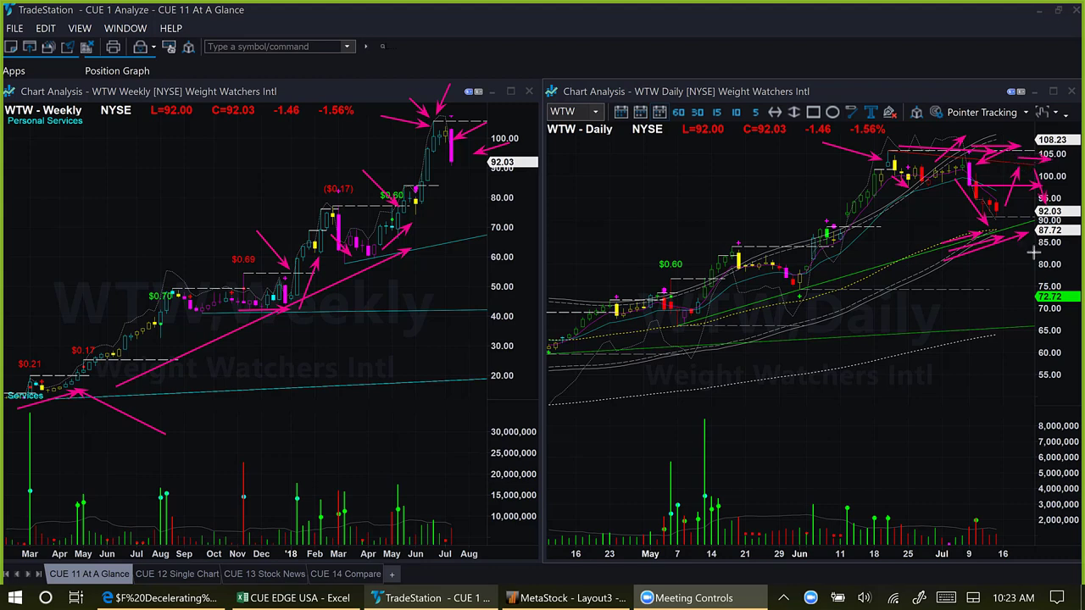